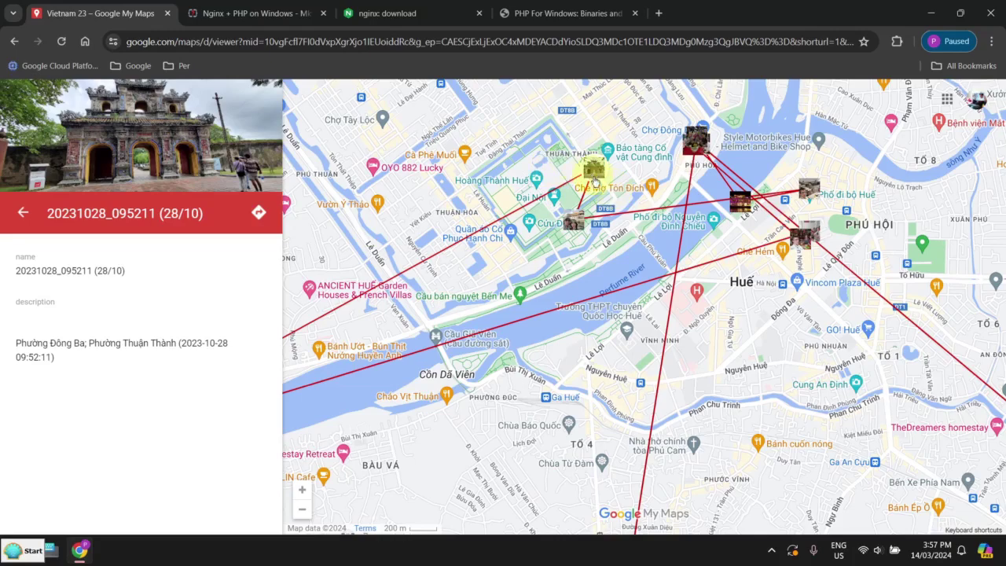
Step: Examine the photo locations and connecting route lines around Huế on the Vietnam 23 map
scroll(646, 231, up, 1)
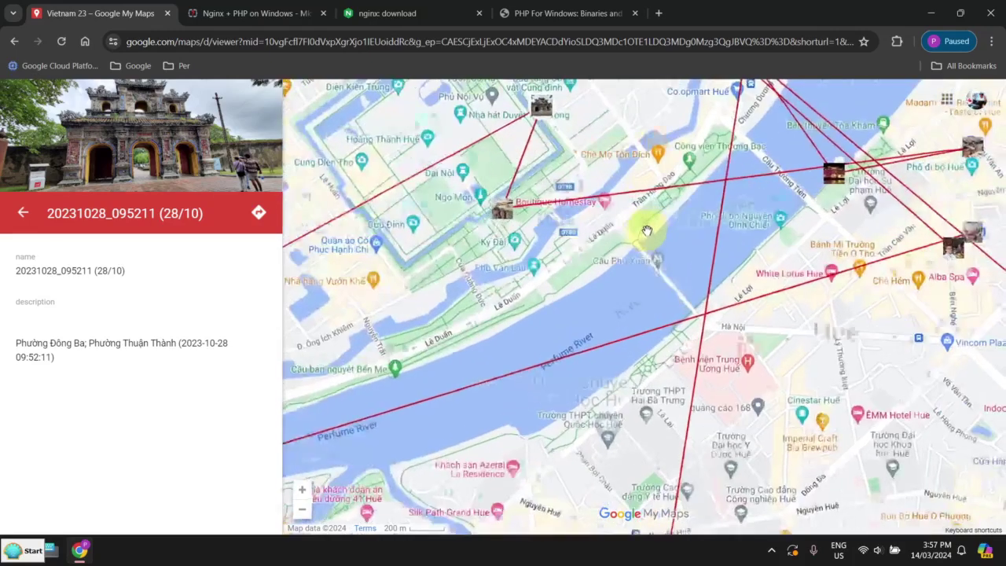
drag(586, 225, 678, 279)
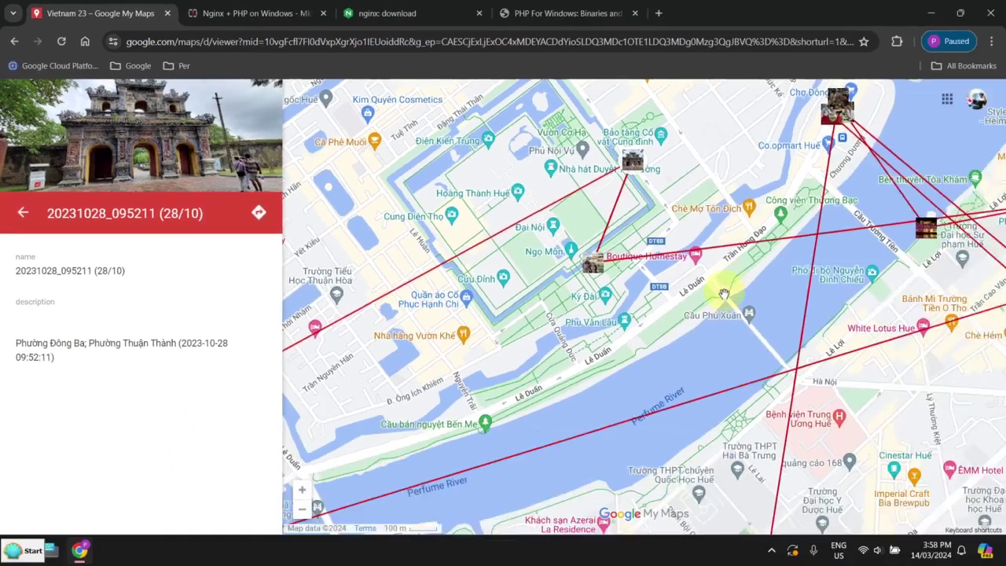
scroll(712, 277, down, 2)
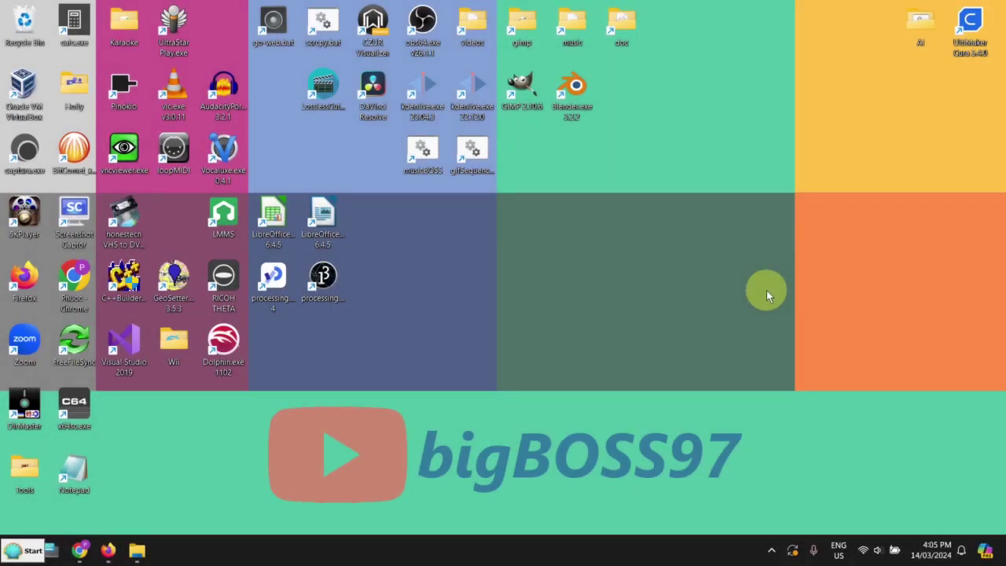
Step: Switch to Flickr in Firefox and look over the photo files in the KmlLocal folder
click(116, 556)
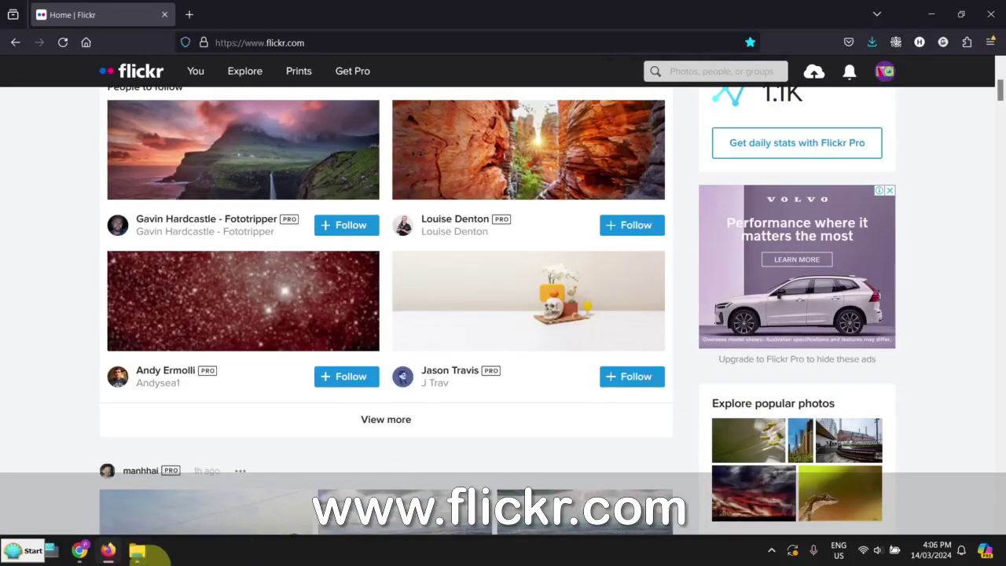
click(140, 556)
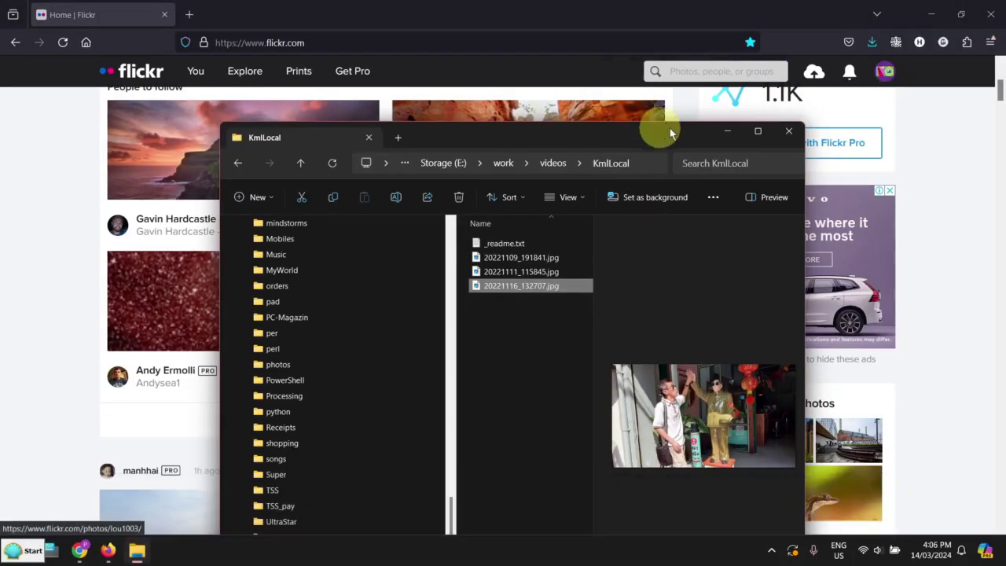
drag(669, 138, 579, 275)
click(612, 270)
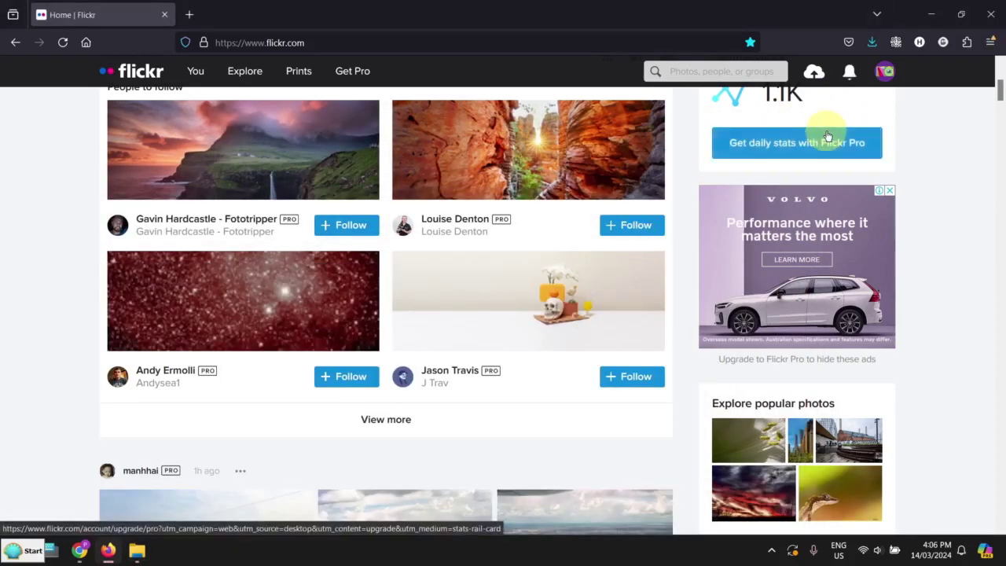
Step: Open Flickr's upload page and add 20221109_191841.jpg, 20221111_115845.jpg and 20221116_132707.jpg from the KmlLocal folder
scroll(833, 118, down, 1)
click(814, 74)
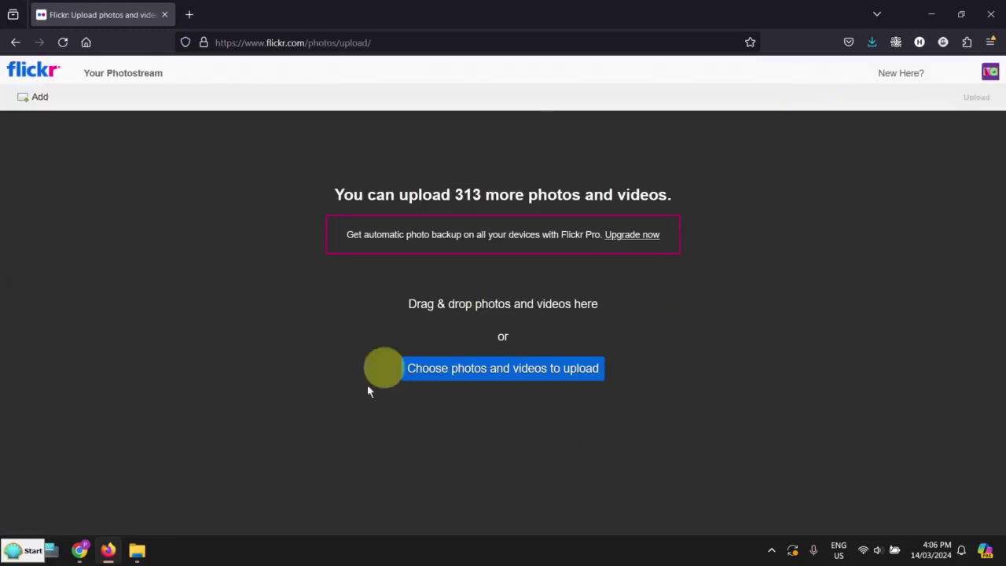
click(137, 550)
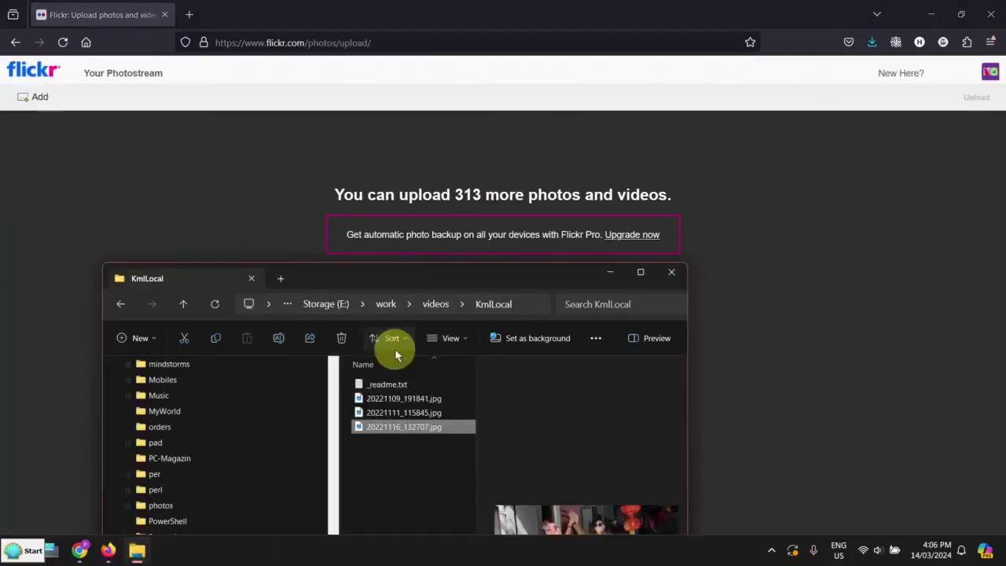
click(416, 398)
shift+click(434, 427)
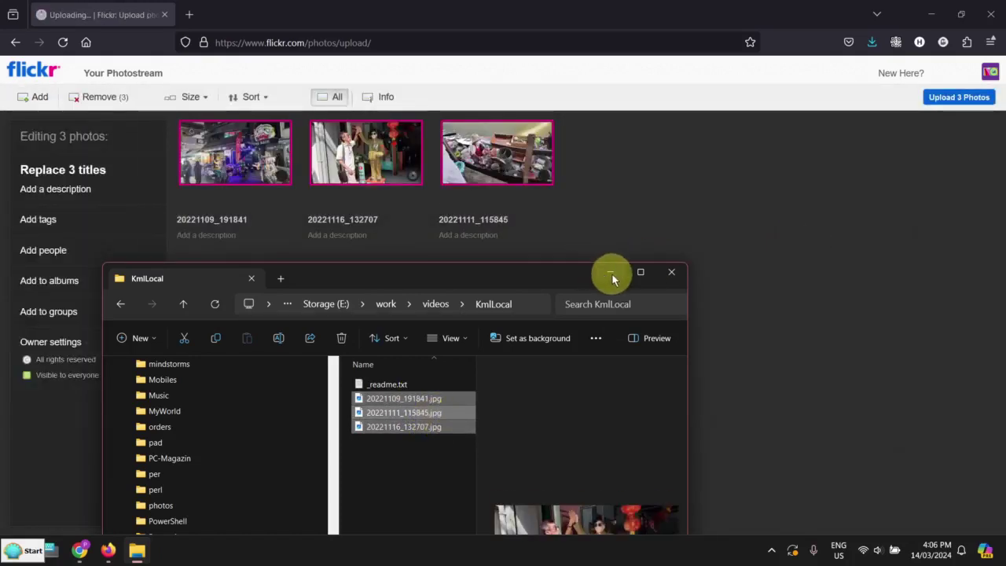
click(611, 272)
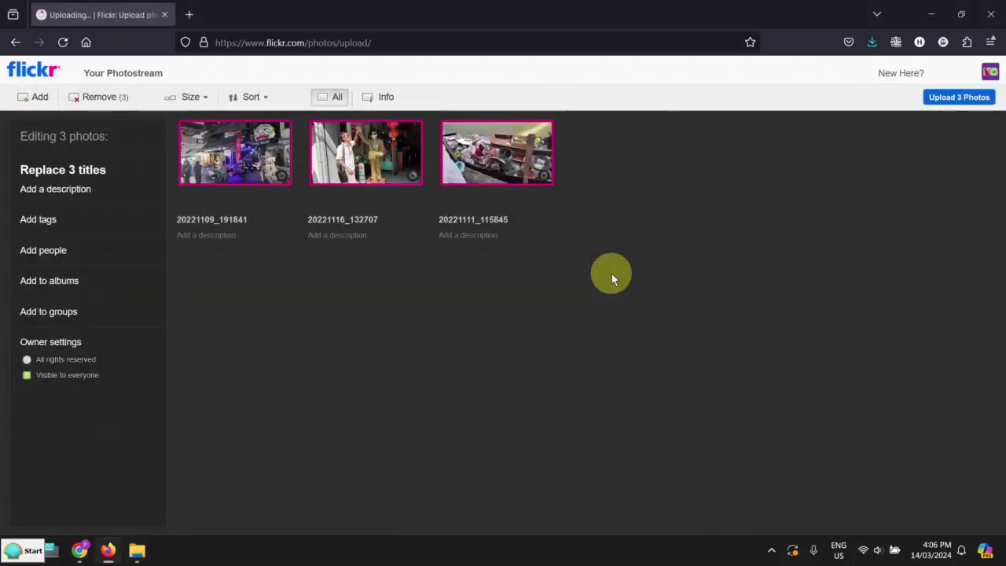
Step: Upload the three photos as public and continue to the photostream to view them
click(974, 105)
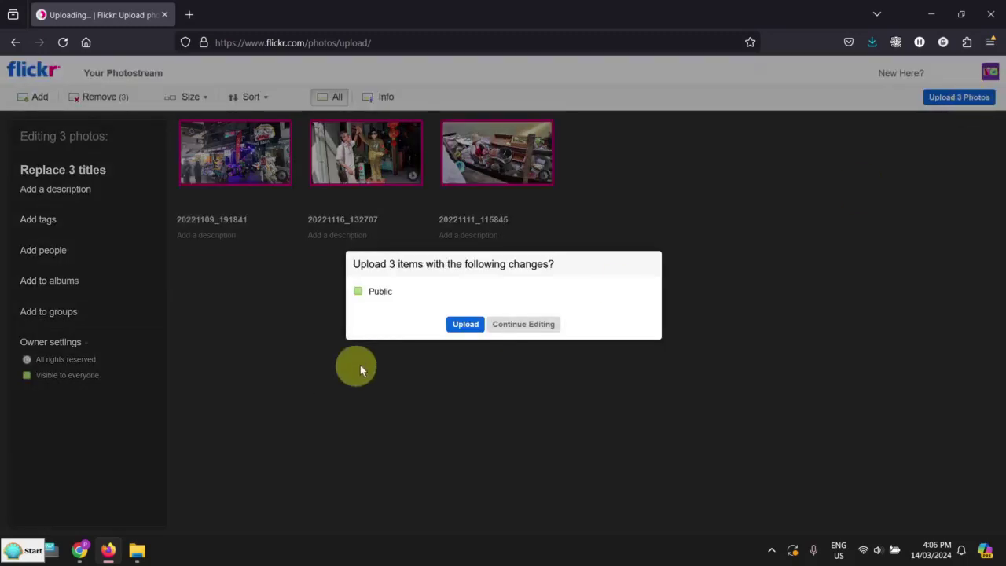
click(457, 323)
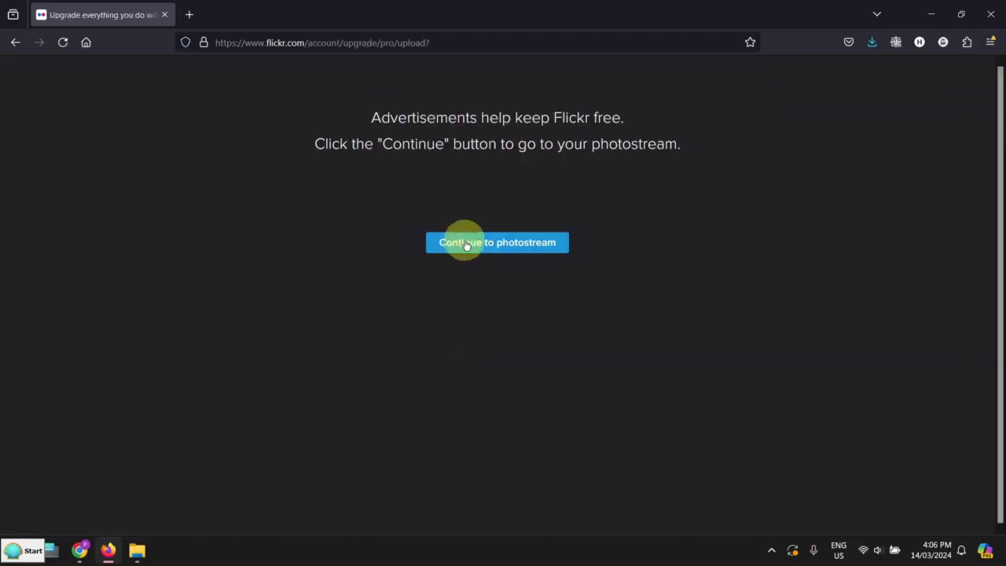
click(470, 244)
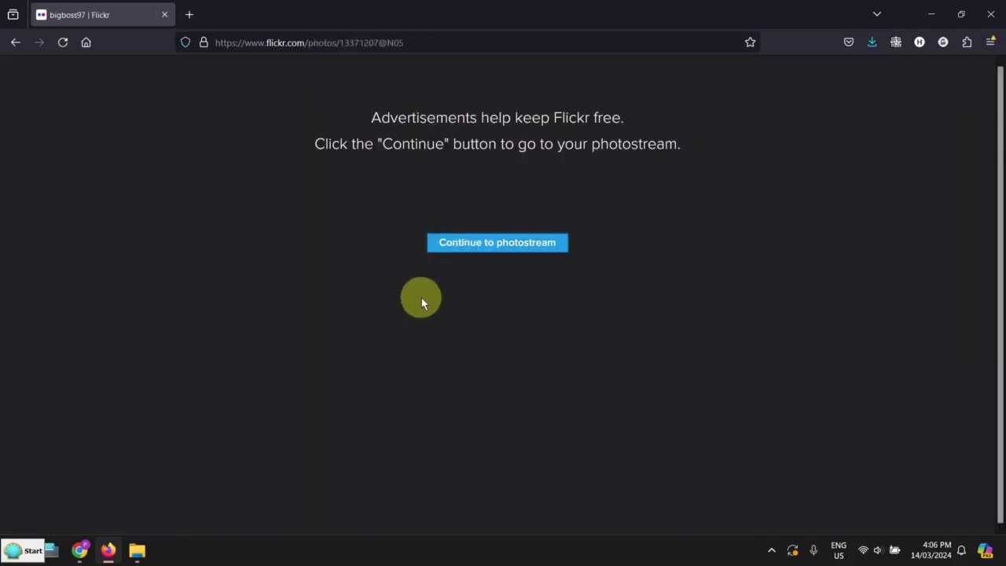
scroll(425, 297, down, 3)
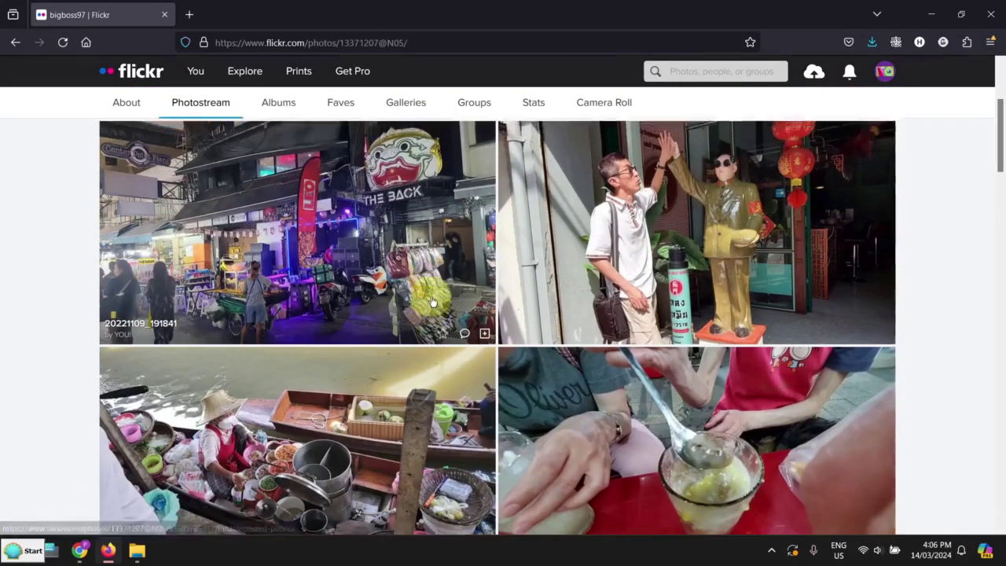
scroll(432, 301, up, 3)
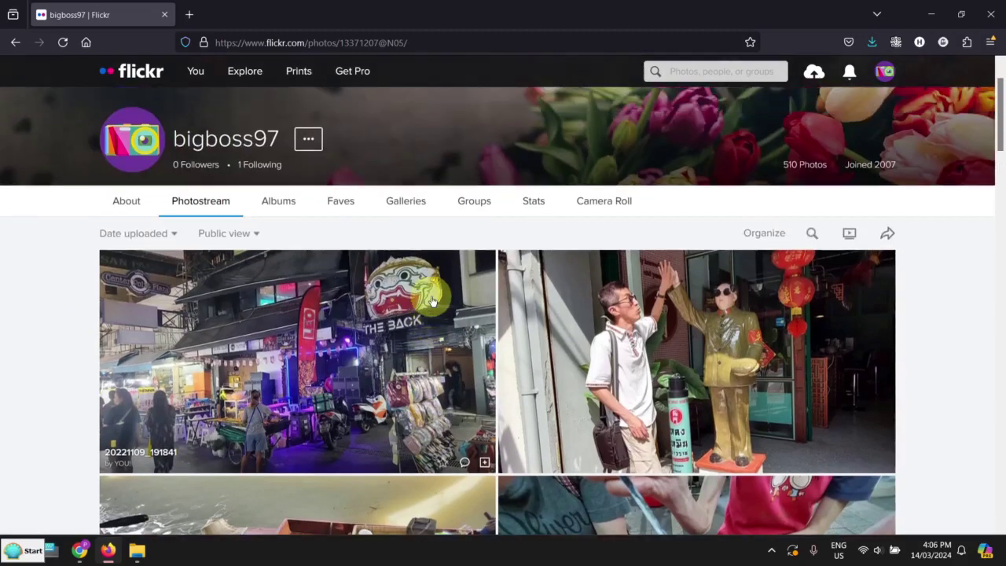
Step: Create a new album from the Flickr albums page and title it "KML demo"
click(280, 203)
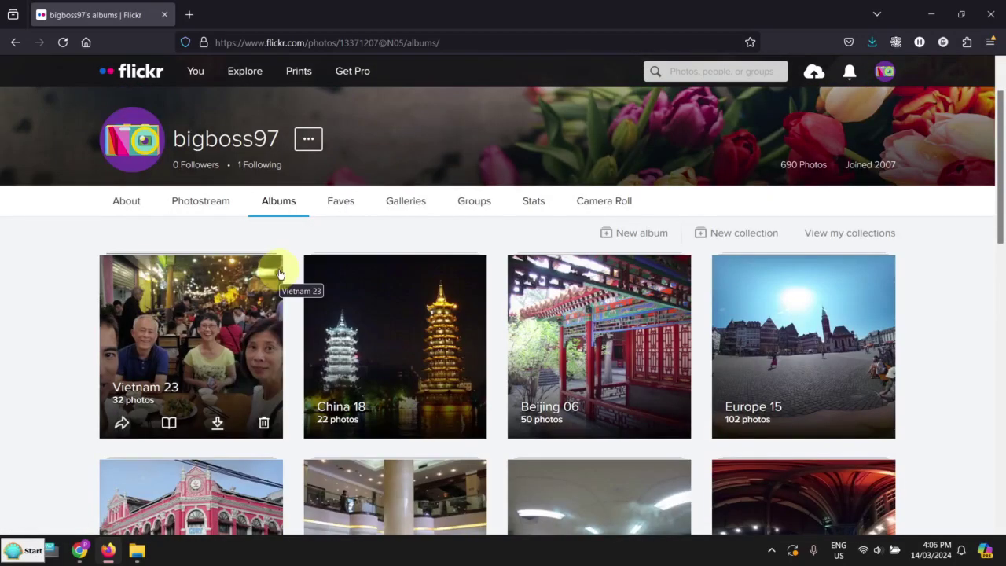
click(653, 235)
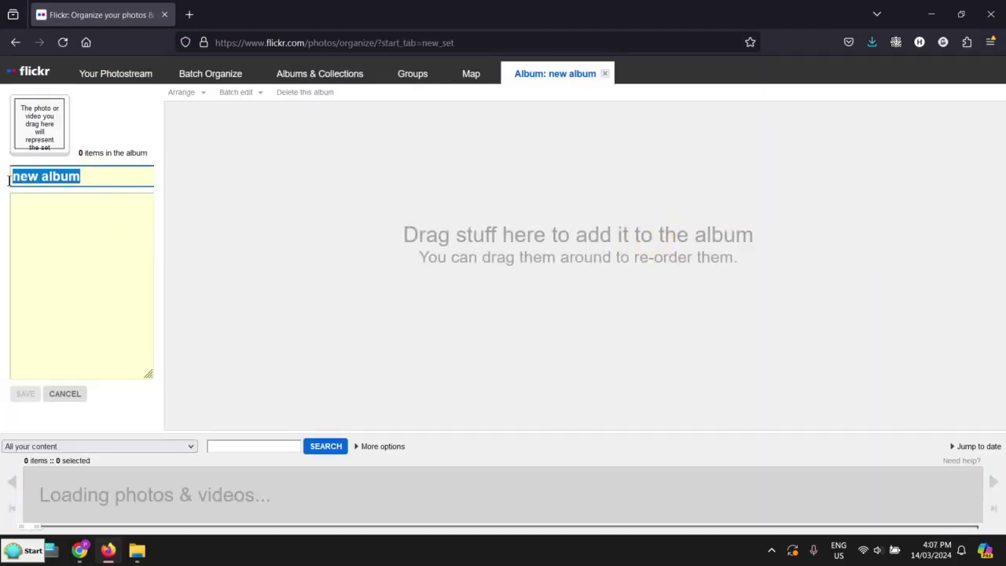
text(K)
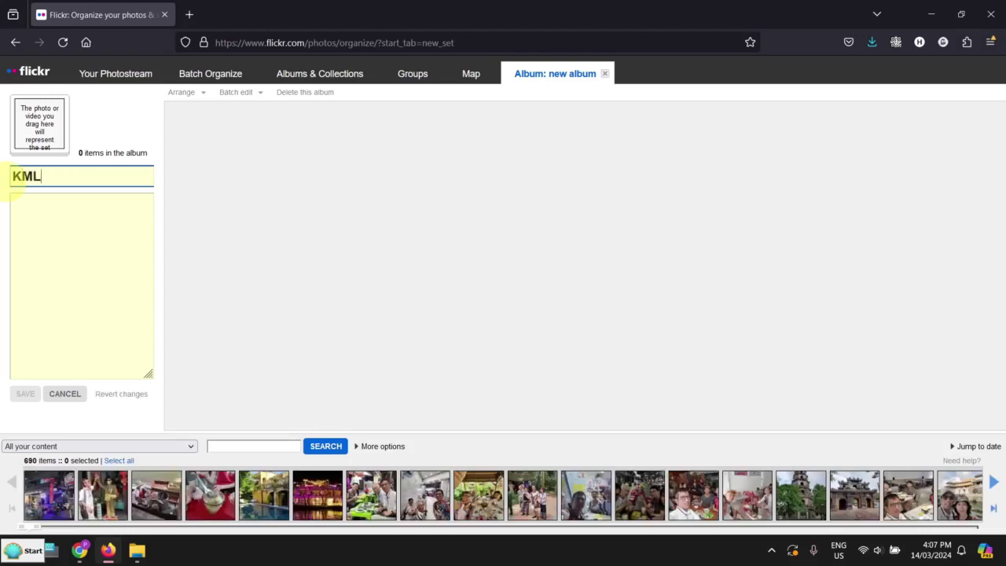
text(ML)
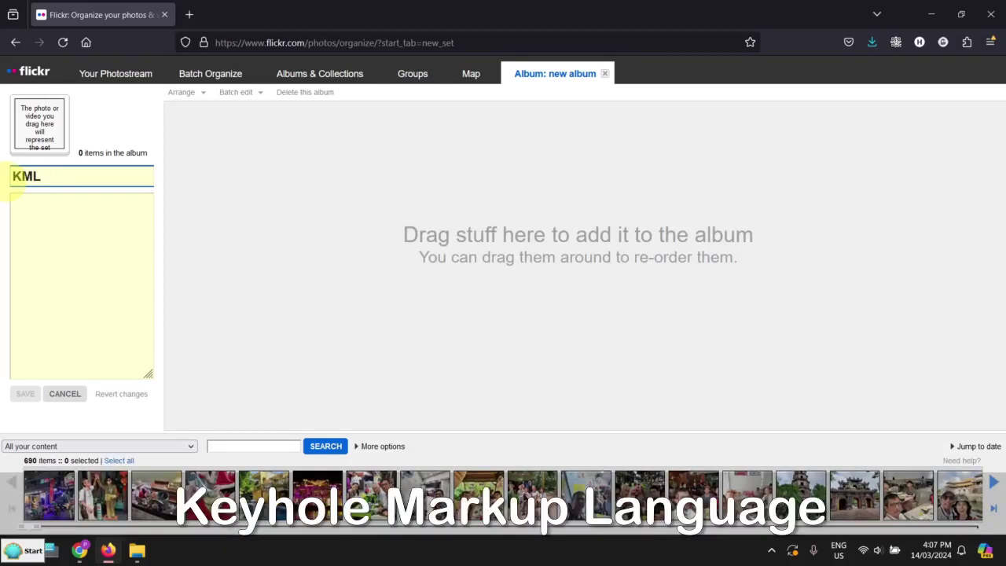
text( demo)
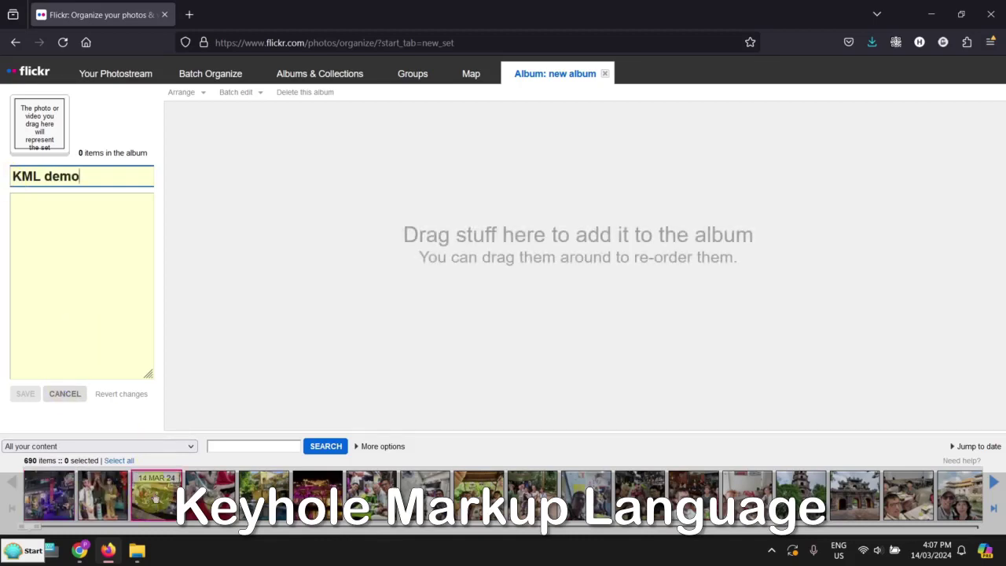
Step: Add the three newly uploaded photos to the KML demo album and save it
click(67, 503)
click(102, 497)
click(161, 499)
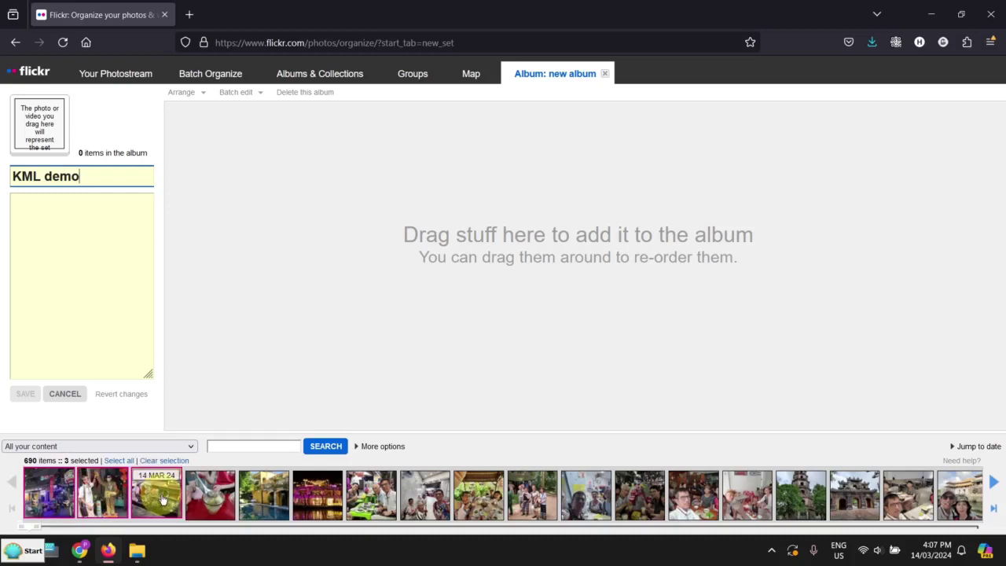
drag(161, 499, 627, 268)
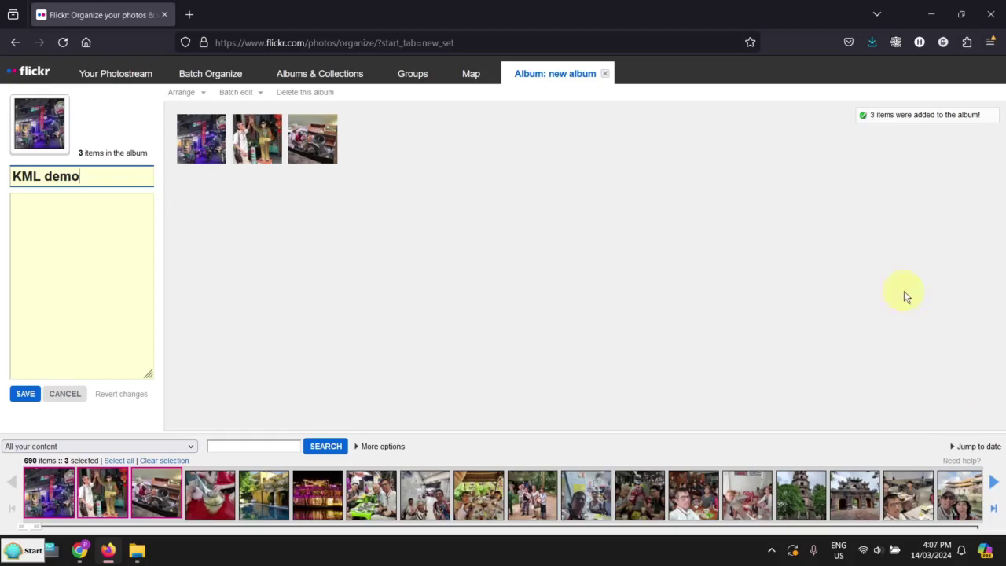
click(26, 394)
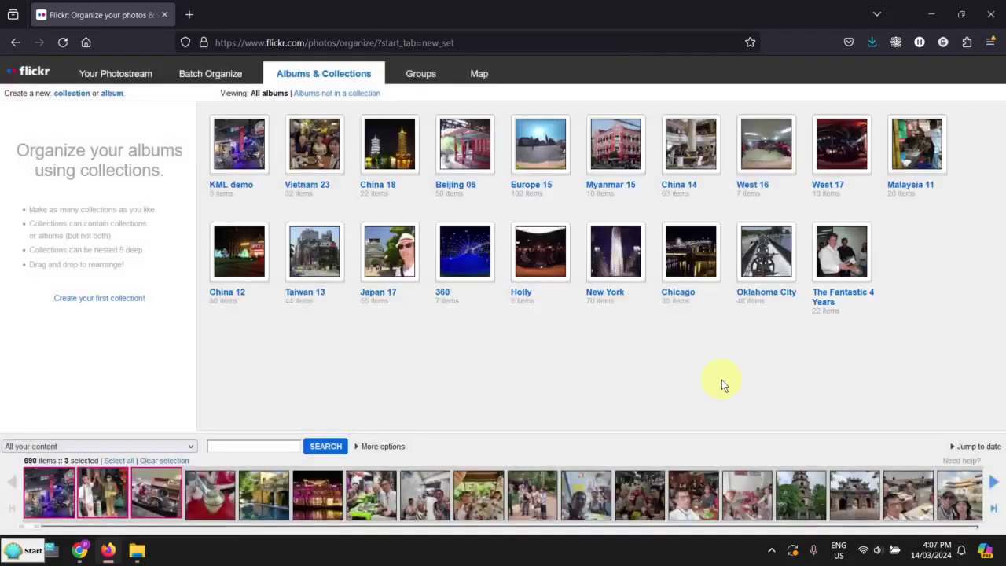
Step: Return to the Flickr home page and open the KML demo album from the account's albums
click(47, 71)
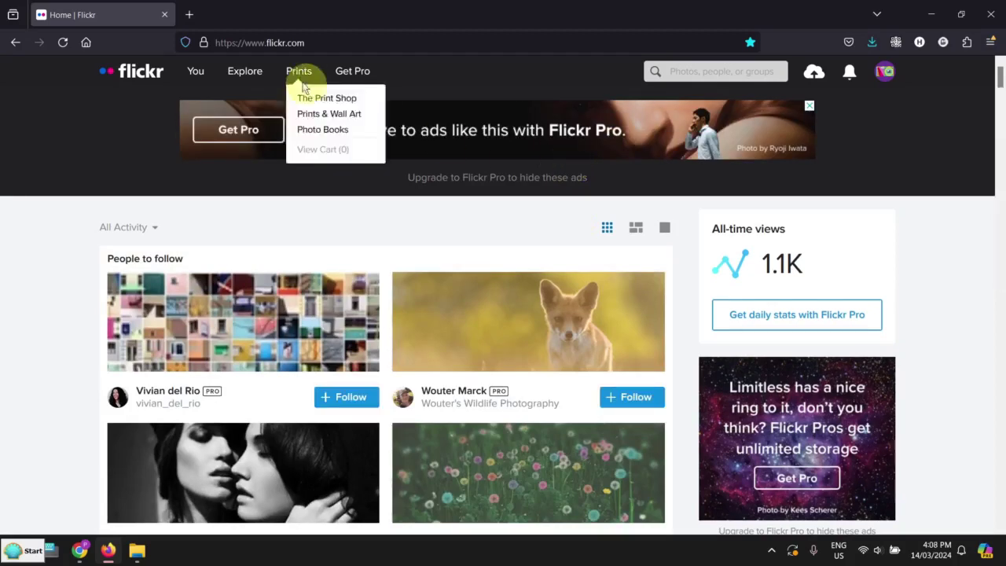
mouse_move(207, 71)
click(221, 137)
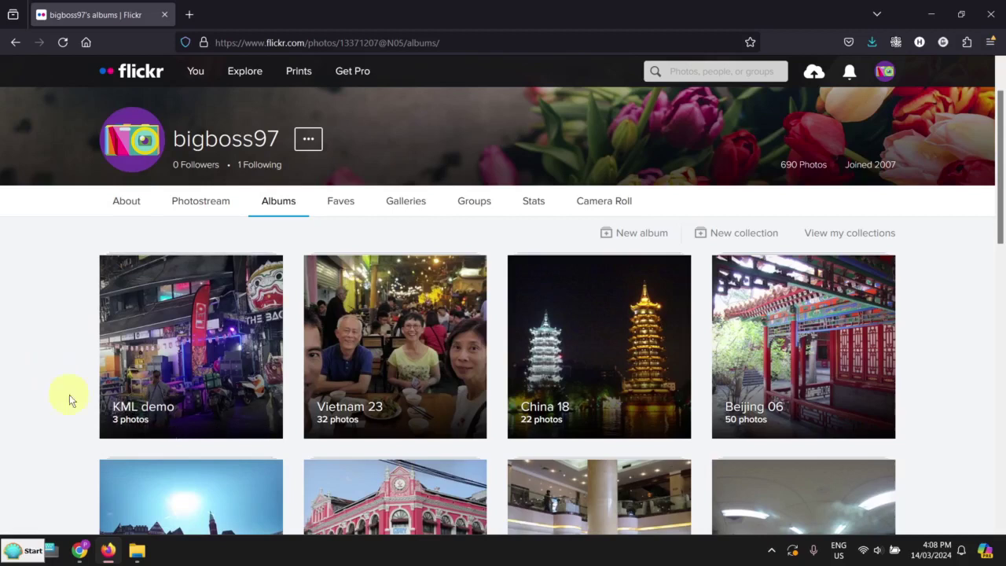
click(227, 338)
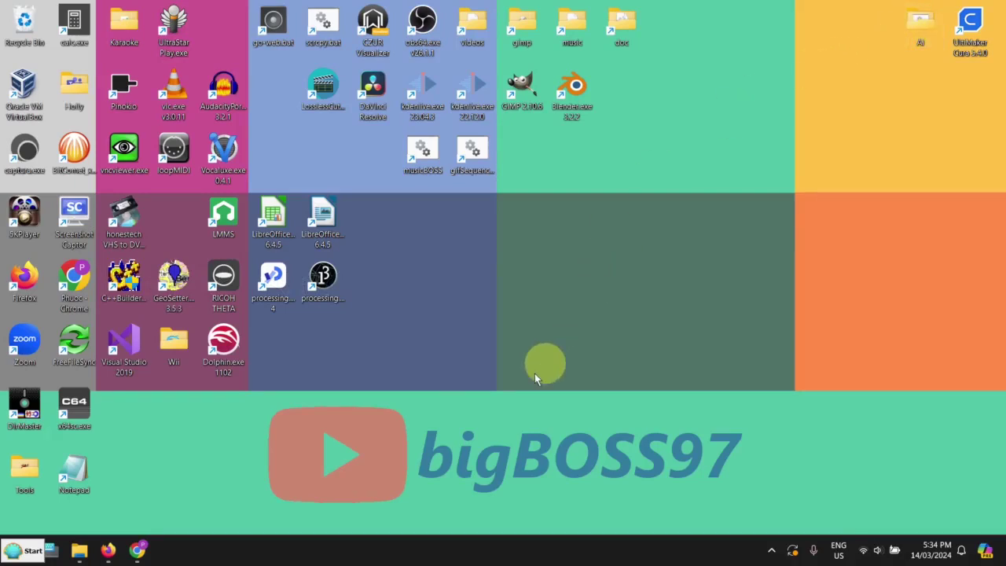
Step: Switch to Chrome, read the Nginx and PHP installation instructions in the Mkyong article, and follow the nginx download link
click(139, 549)
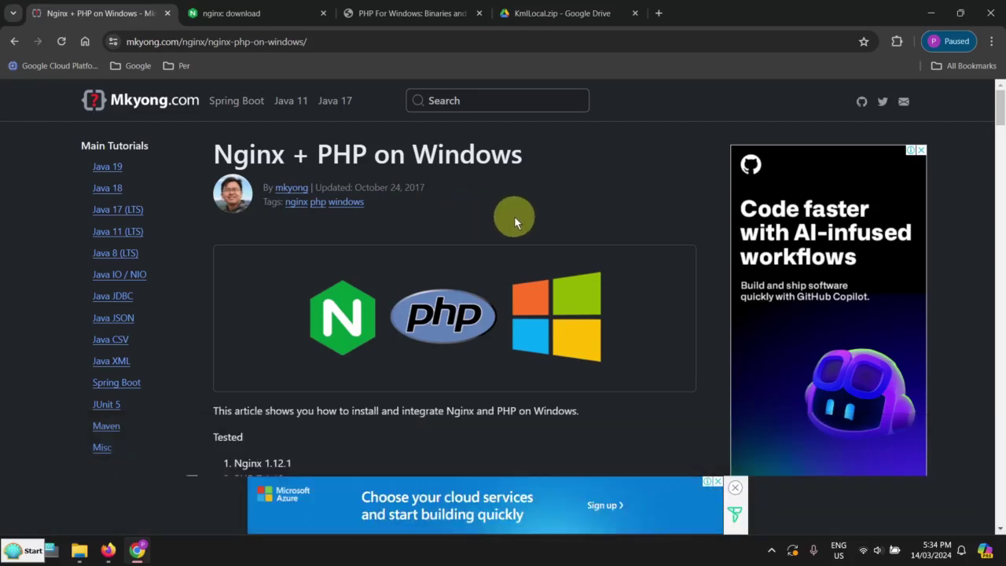
scroll(514, 219, down, 3)
scroll(559, 306, down, 3)
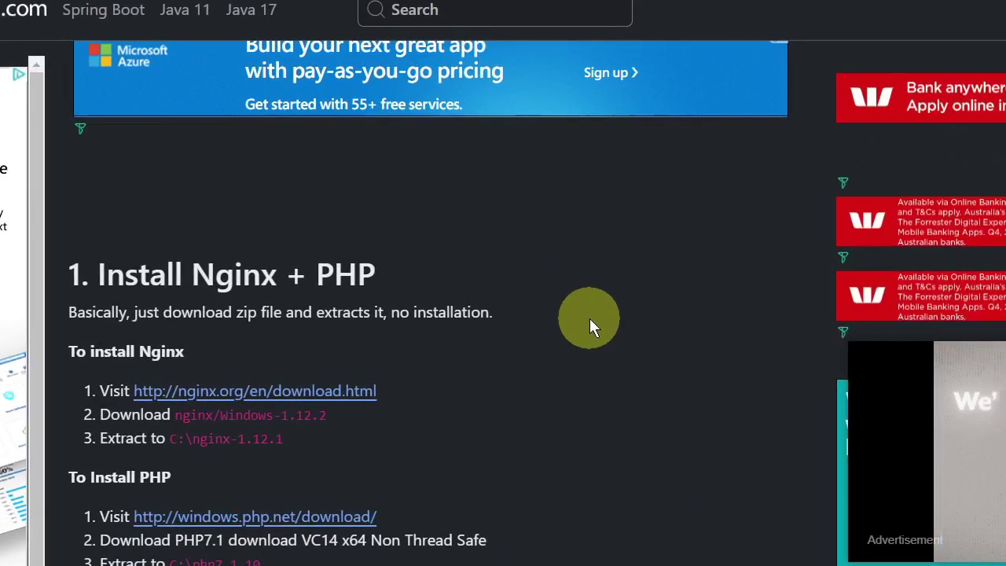
scroll(569, 313, down, 1)
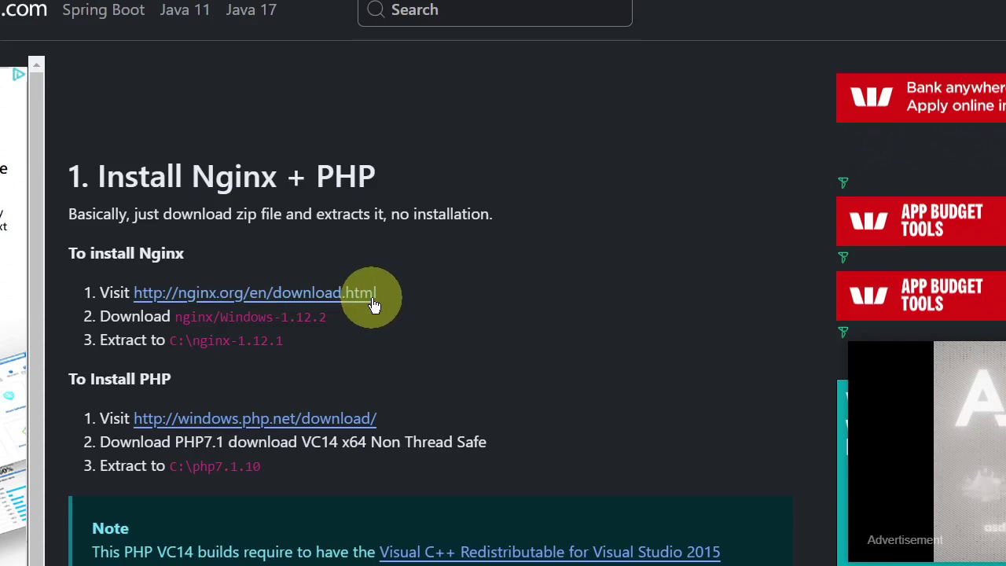
scroll(286, 424, down, 1)
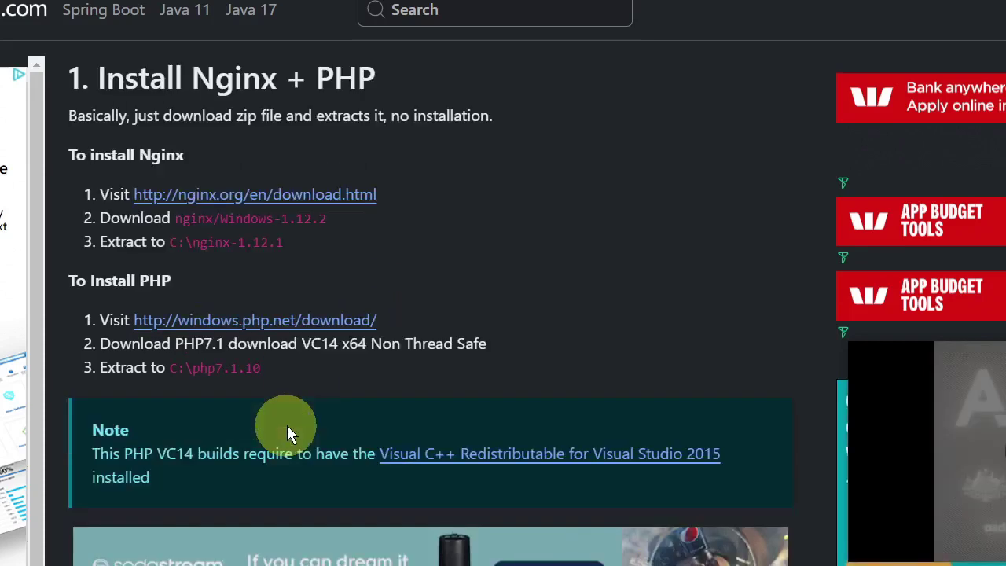
click(254, 195)
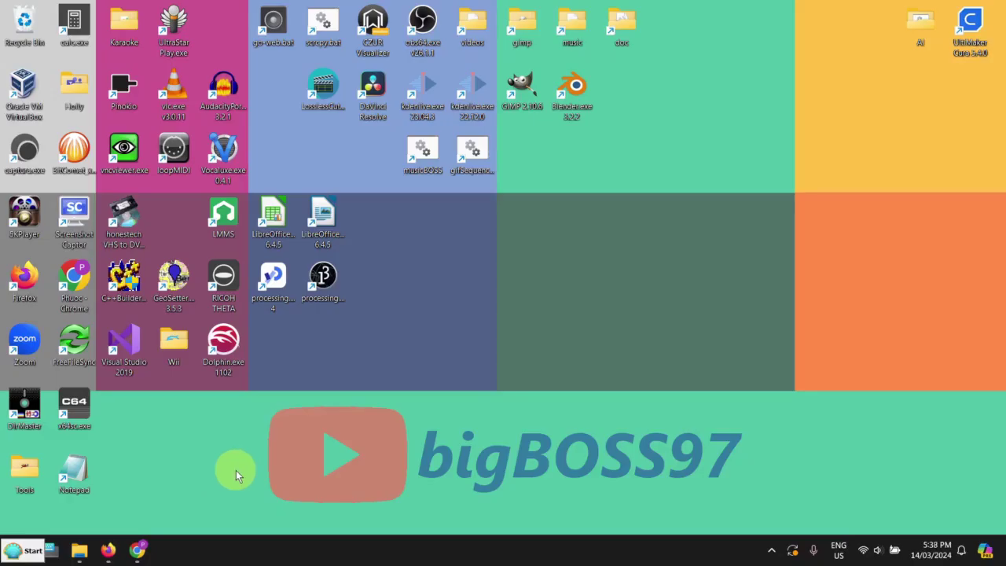
Step: Switch to File Explorer, view the nginx-1.24.0 folder's contents and open its conf subfolder
mouse_move(80, 550)
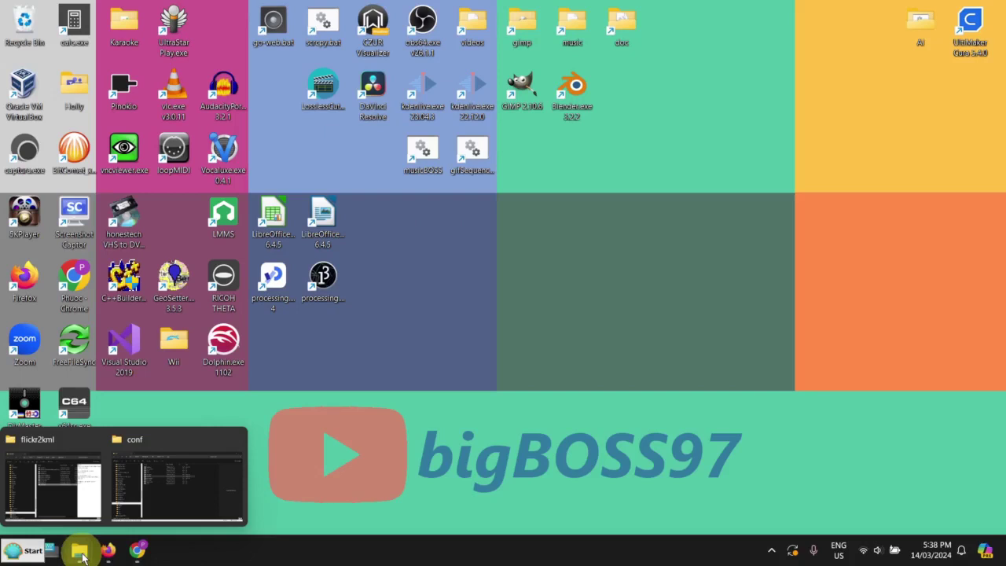
click(159, 500)
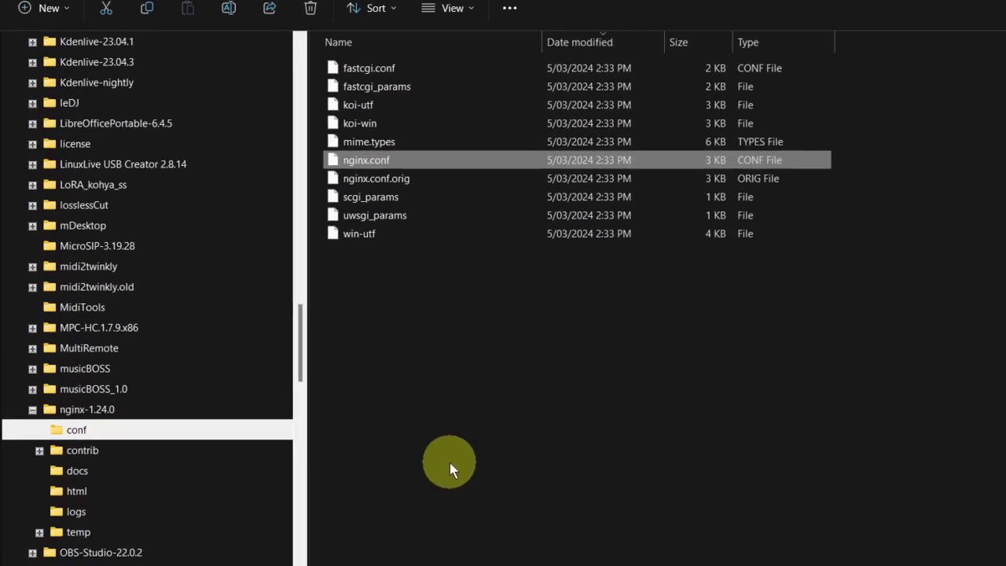
click(142, 410)
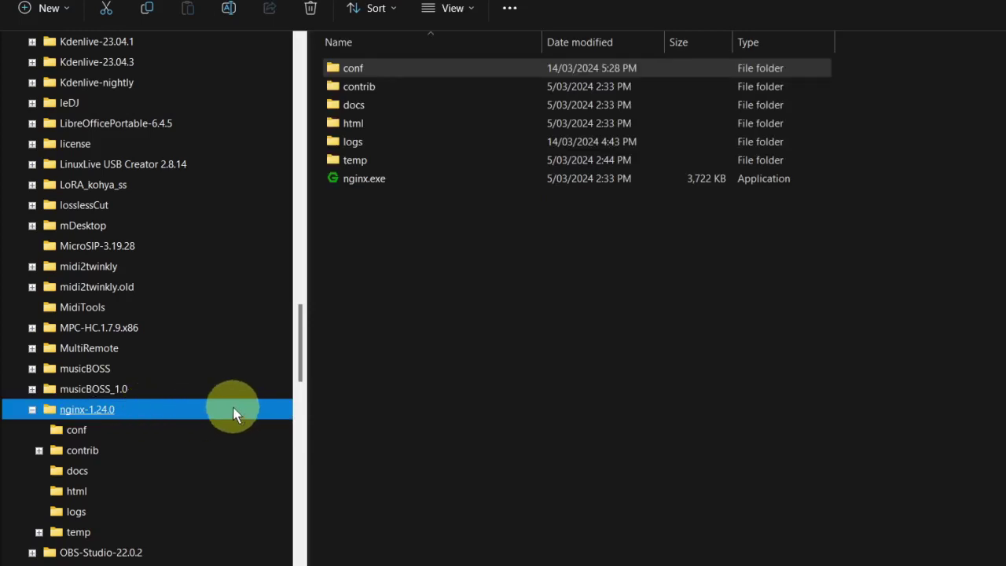
click(145, 433)
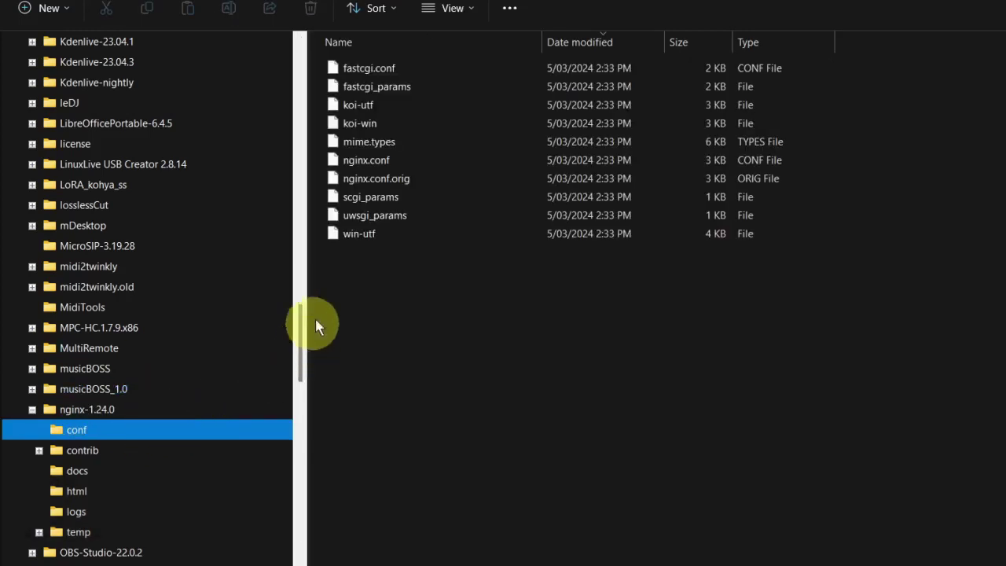
Step: Open nginx.conf from the conf folder in the SciTE editor and move its window aside
click(475, 158)
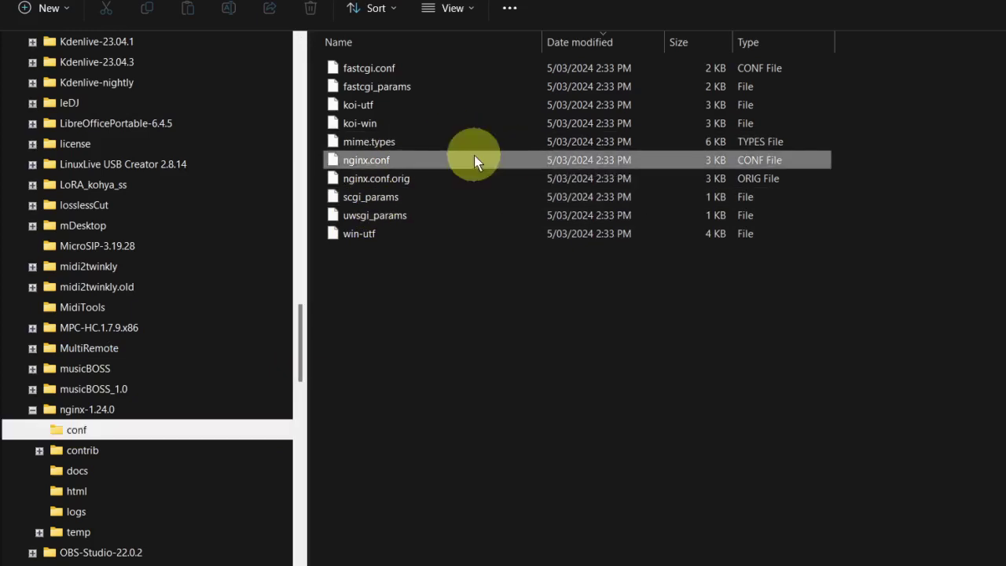
right_click(476, 157)
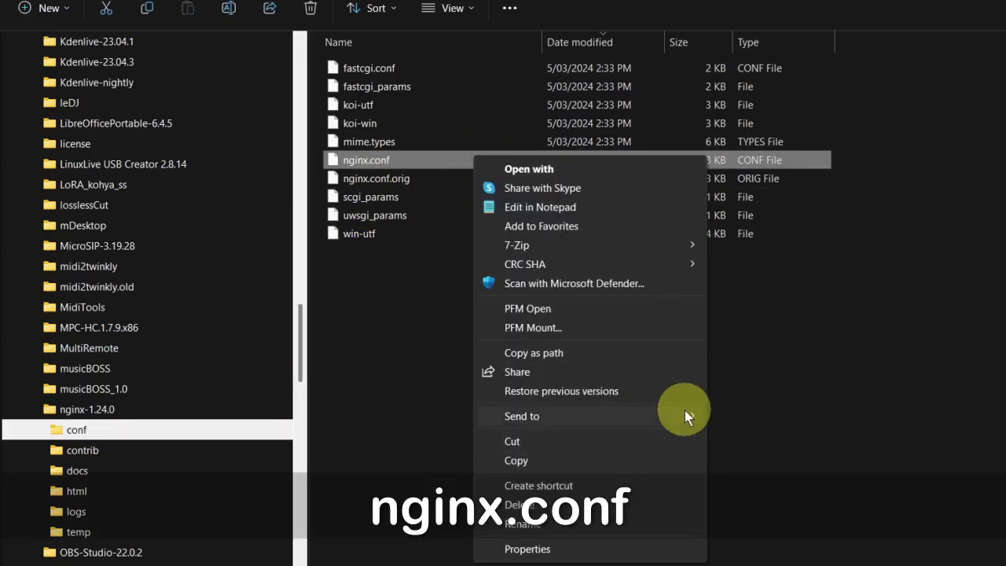
mouse_move(685, 410)
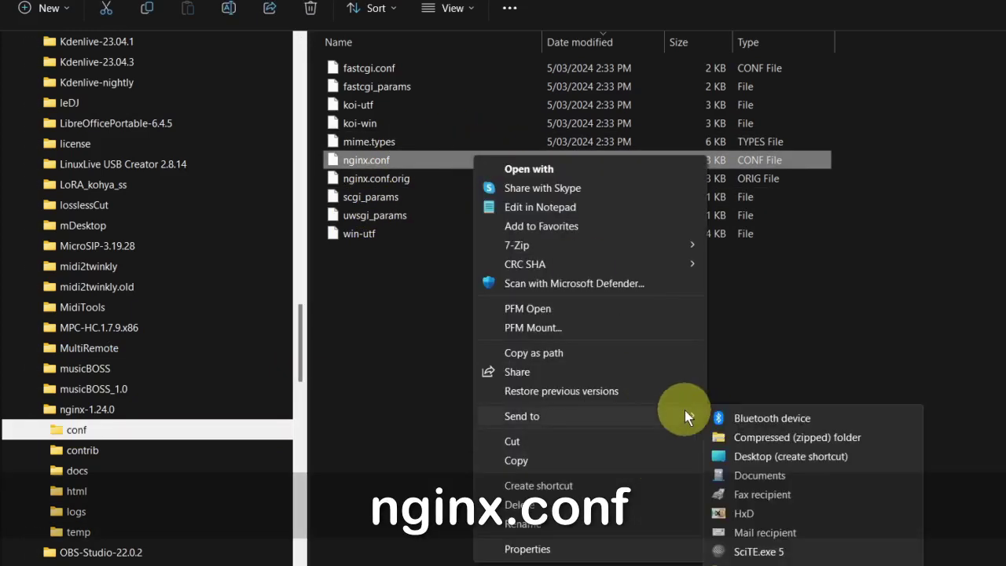
click(811, 550)
key(super+shift+Right)
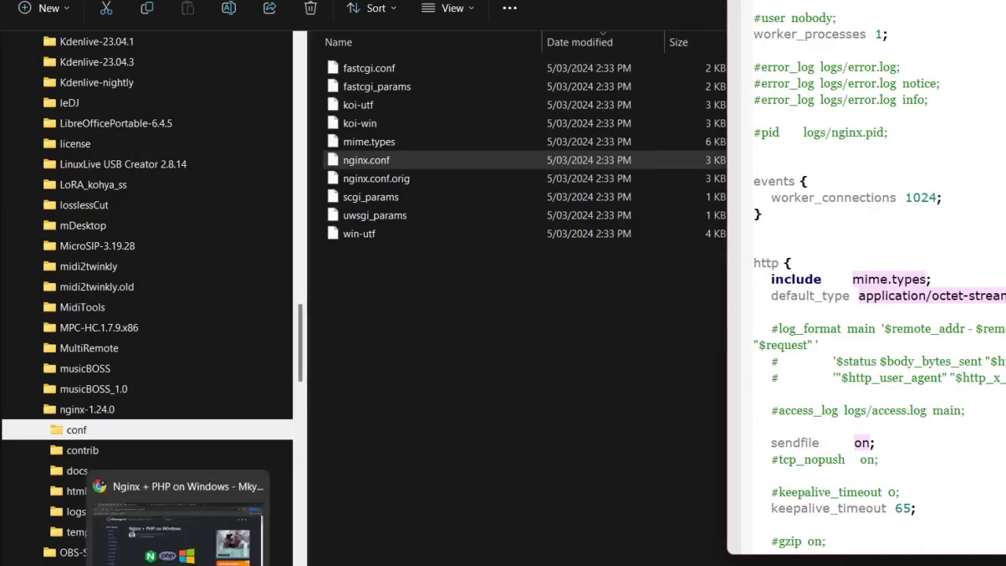
Step: Switch to Chrome, find the PHP location block in the Mkyong article's sample configuration, and tile the page beside the nginx.conf editor
click(177, 511)
scroll(483, 440, down, 15)
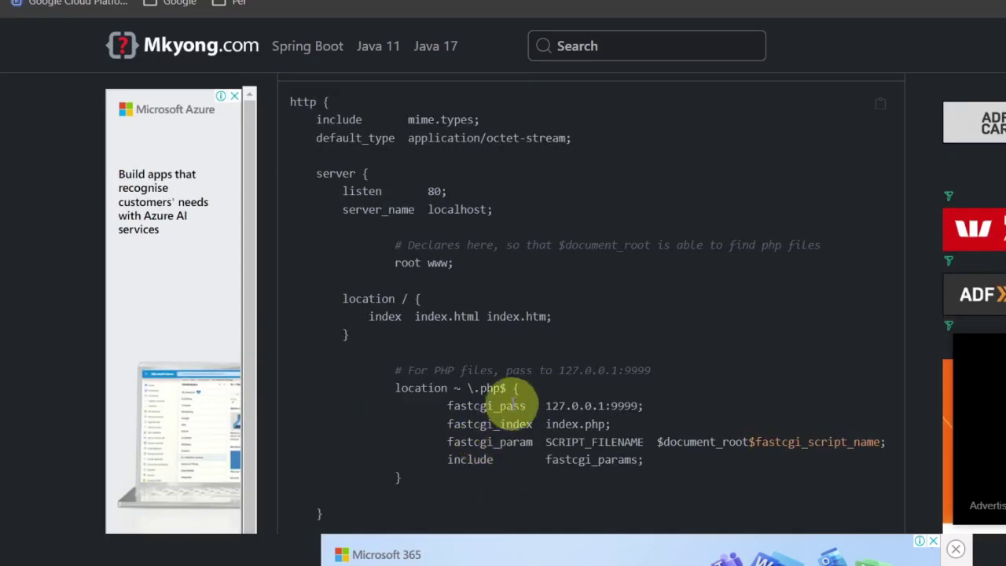
drag(474, 388, 505, 390)
scroll(651, 364, down, 1)
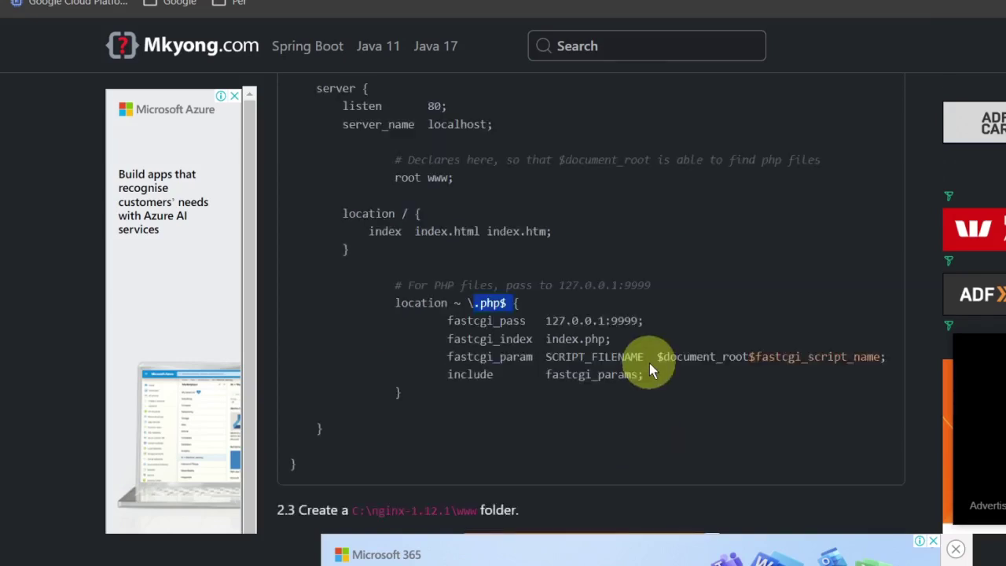
key(super+Left)
click(815, 99)
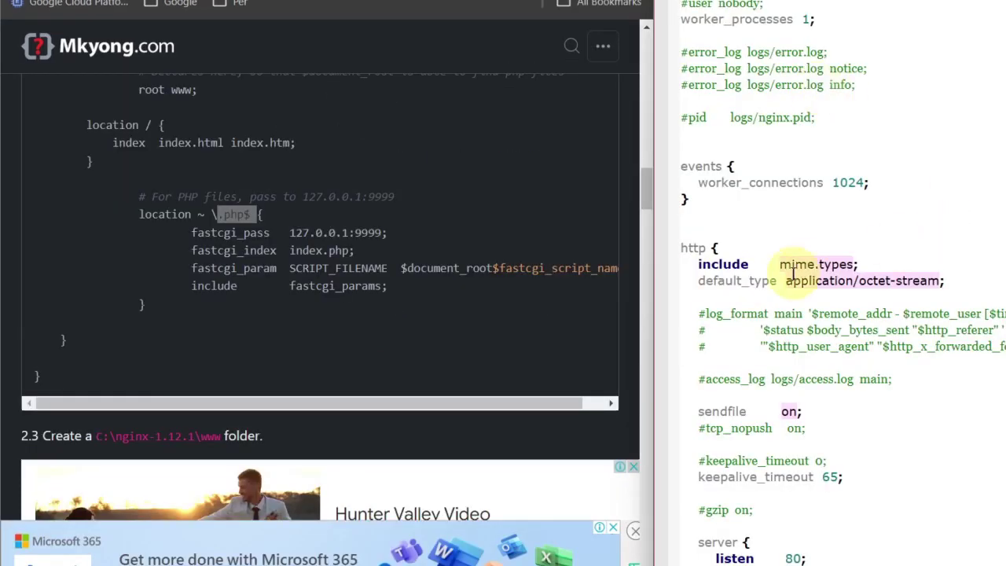
scroll(819, 254, down, 10)
scroll(819, 254, down, 5)
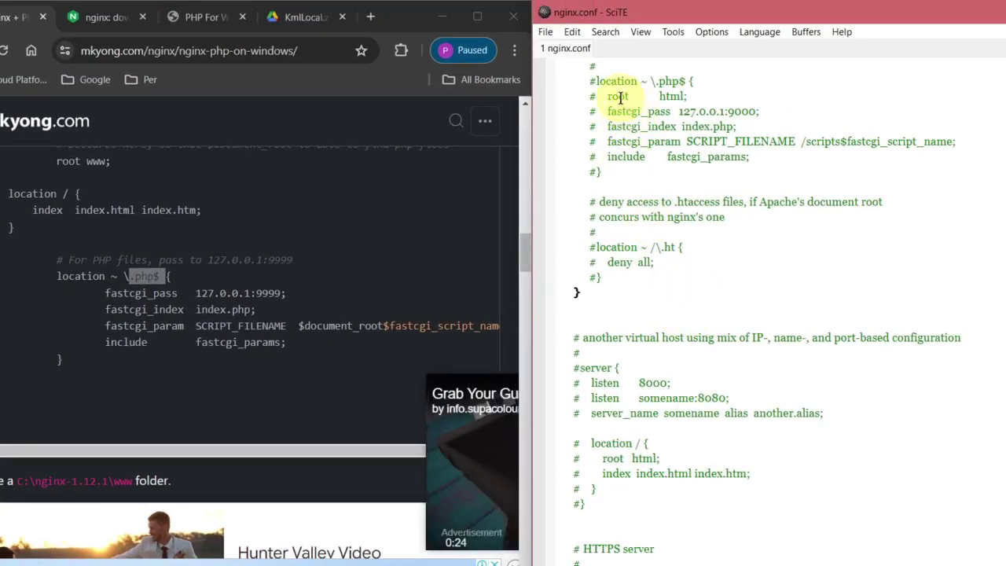
click(595, 81)
key(BackSpace)
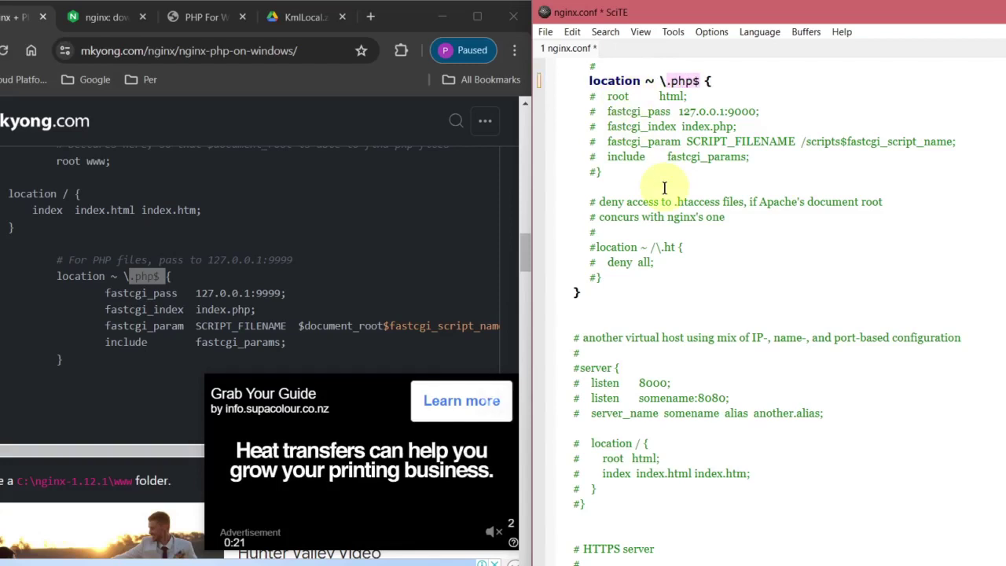
click(596, 96)
key(BackSpace)
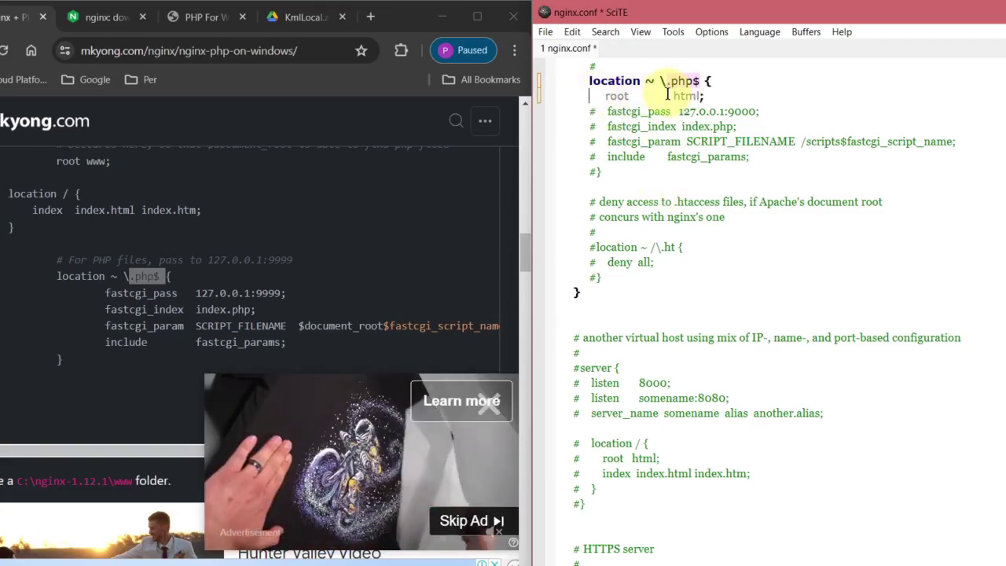
drag(673, 96, 700, 95)
text(/work/www)
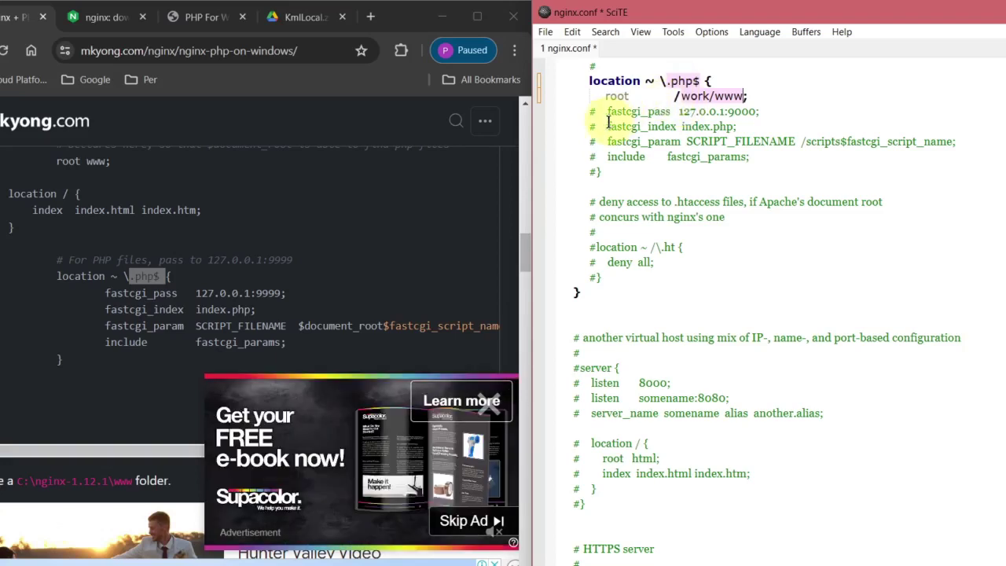
Step: Uncomment the fastcgi_pass line with its port set to 9999, and uncomment the fastcgi_index line
key(Delete)
click(781, 111)
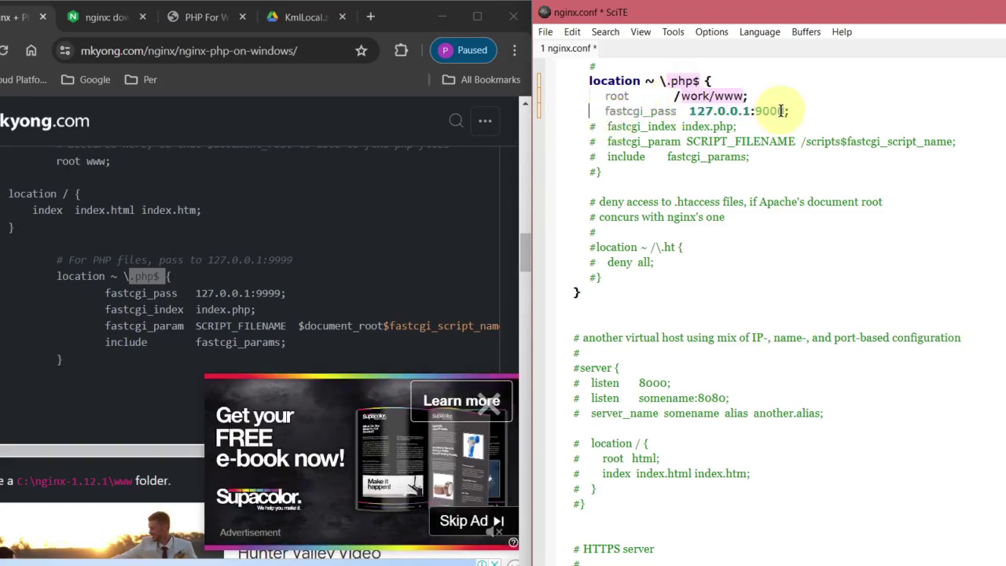
key(BackSpace)
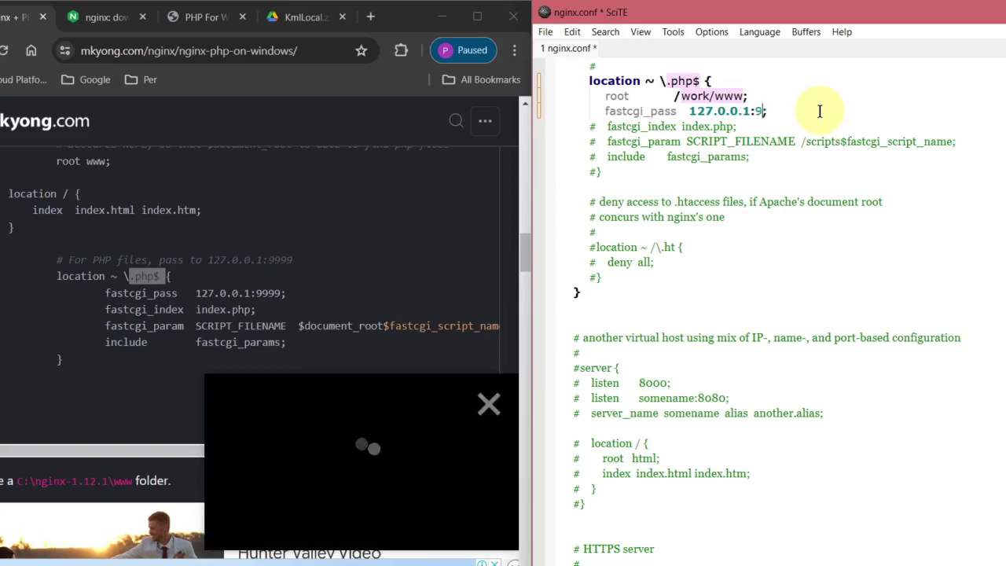
click(596, 126)
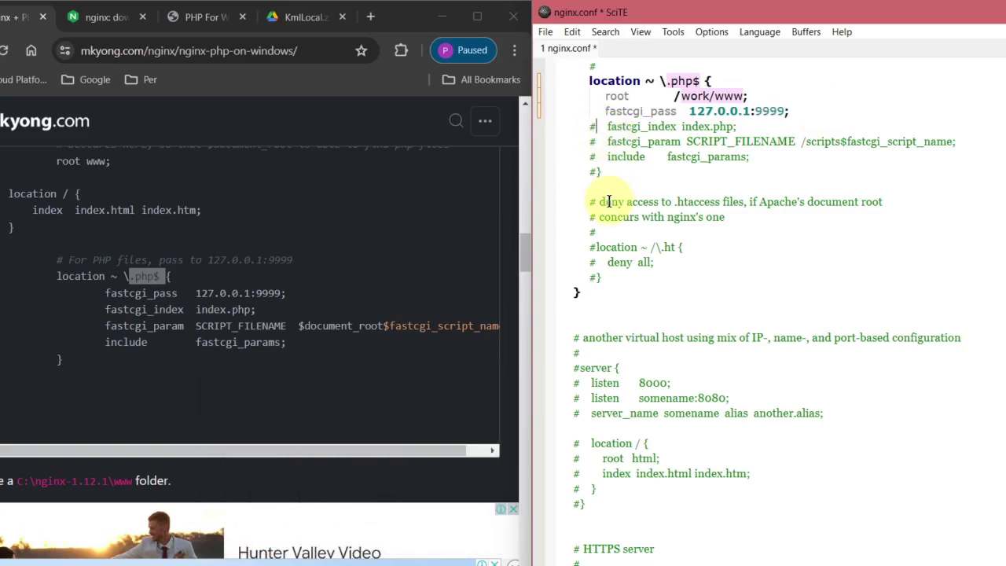
key(BackSpace)
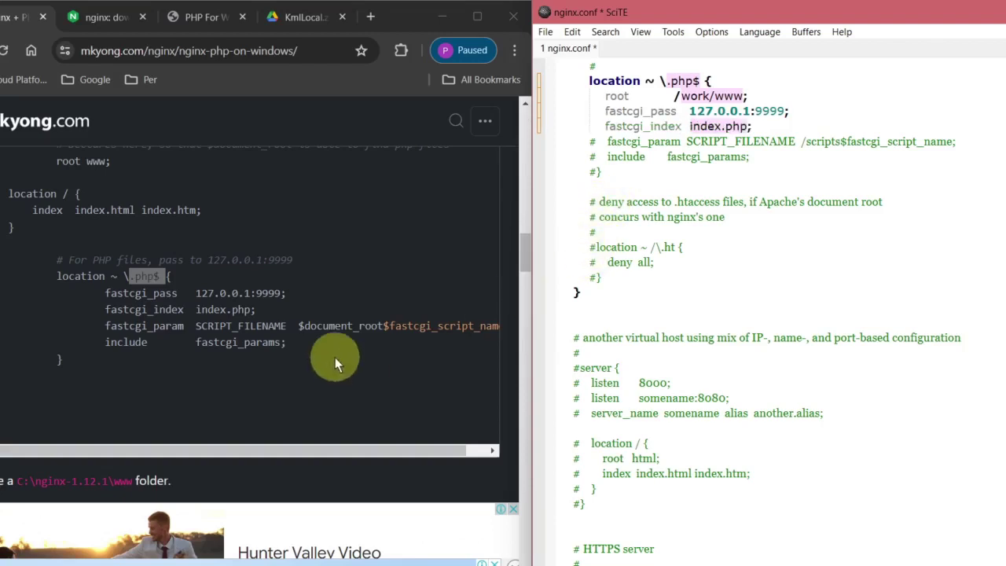
Step: Replace the SCRIPT_FILENAME value in nginx.conf with $document_root$fastcgi_script_name copied from the Mkyong article
drag(300, 325, 490, 327)
key(ctrl+c)
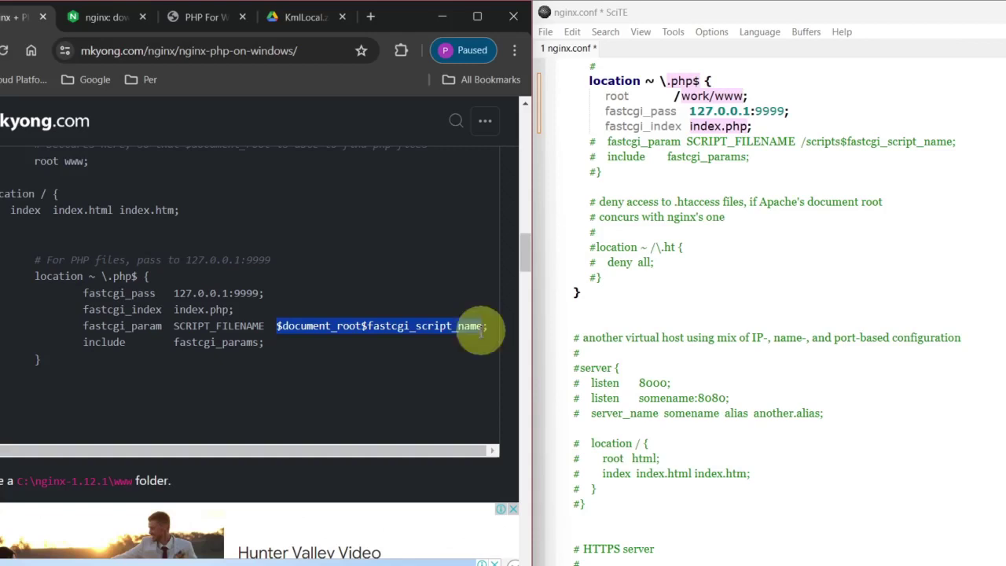
click(800, 143)
drag(801, 143, 953, 143)
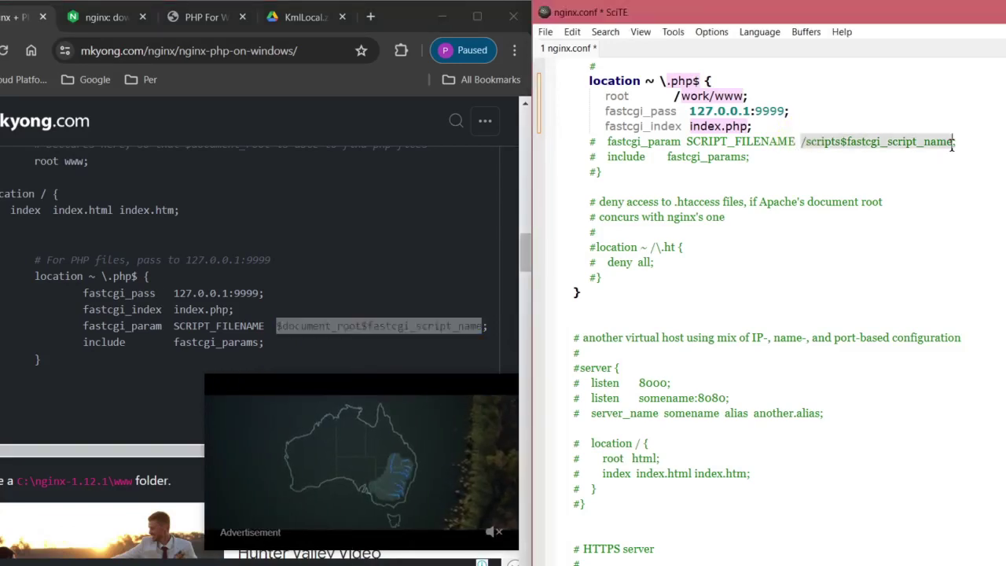
key(ctrl+v)
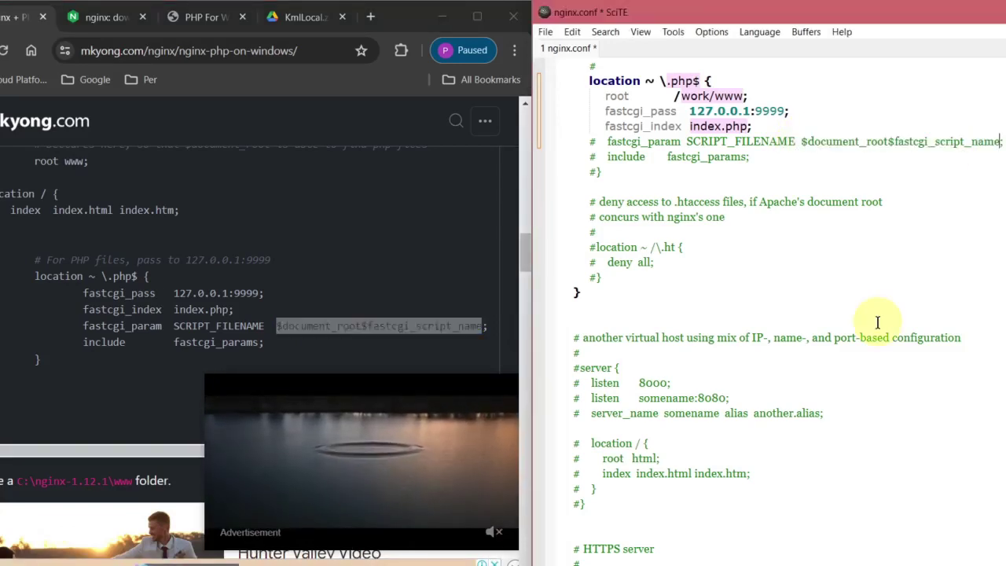
Step: Uncomment the fastcgi_param, include and closing brace lines of the PHP location block, then close nginx.conf saving the changes
click(599, 142)
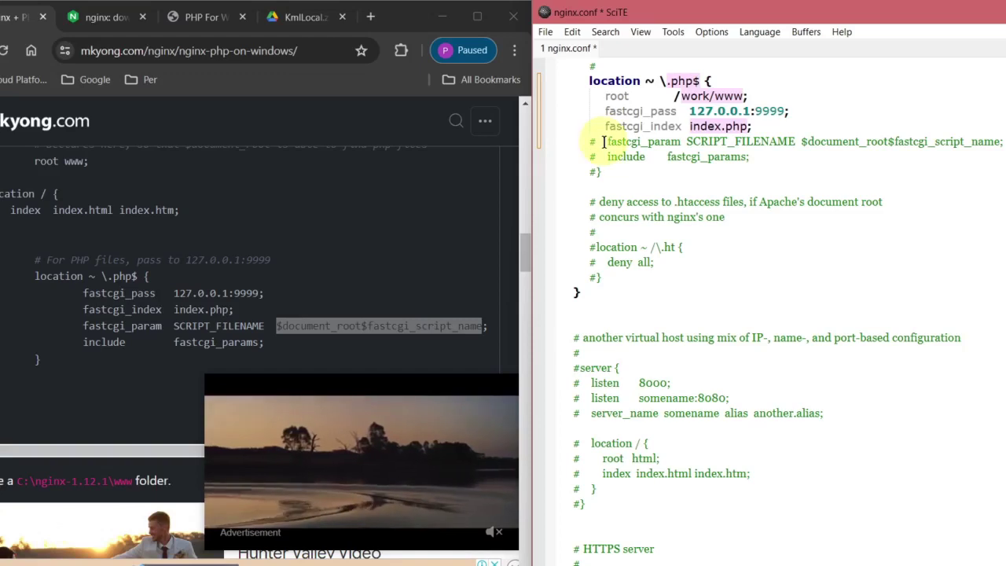
key(BackSpace)
click(597, 157)
key(BackSpace)
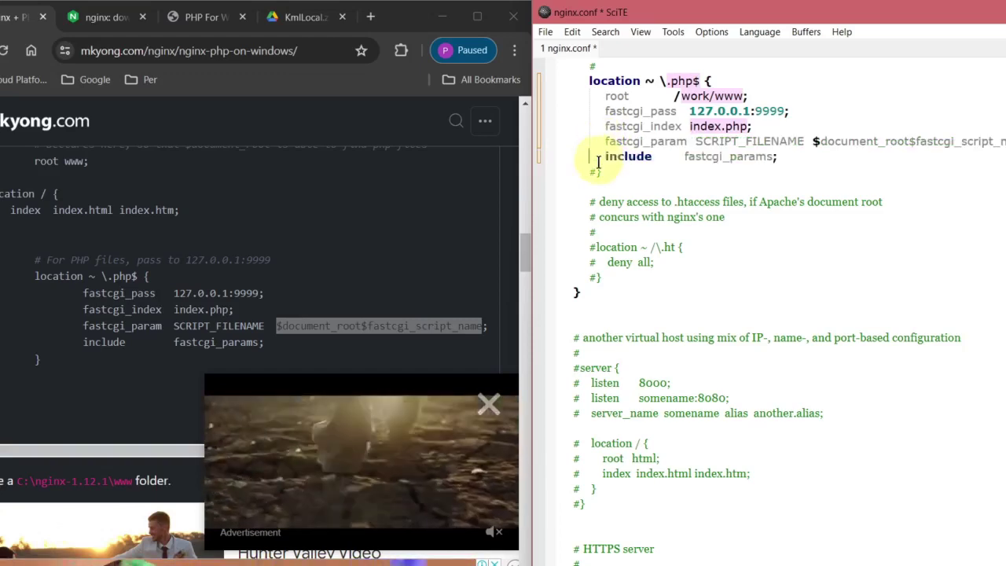
click(597, 171)
key(BackSpace)
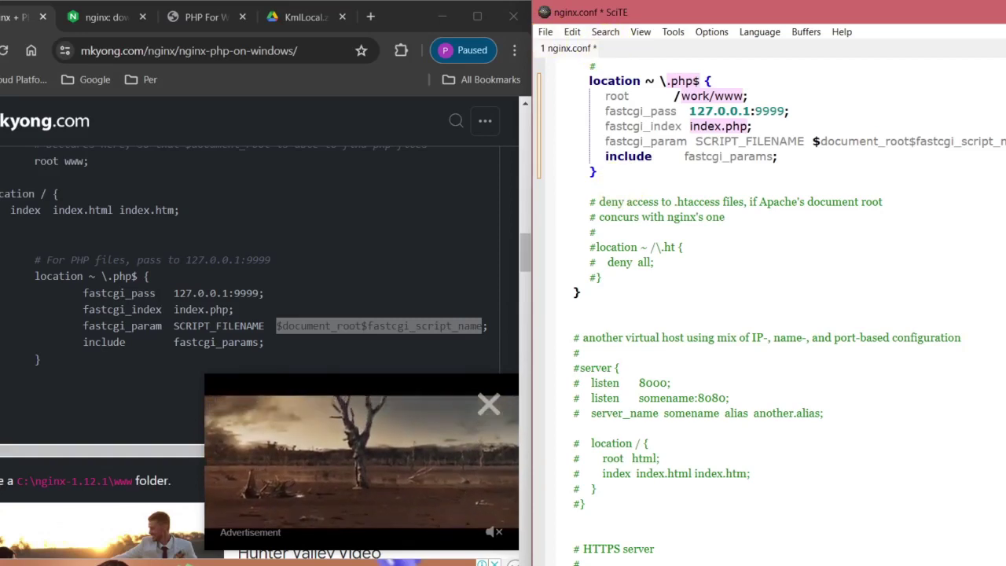
key(alt+F4)
click(490, 381)
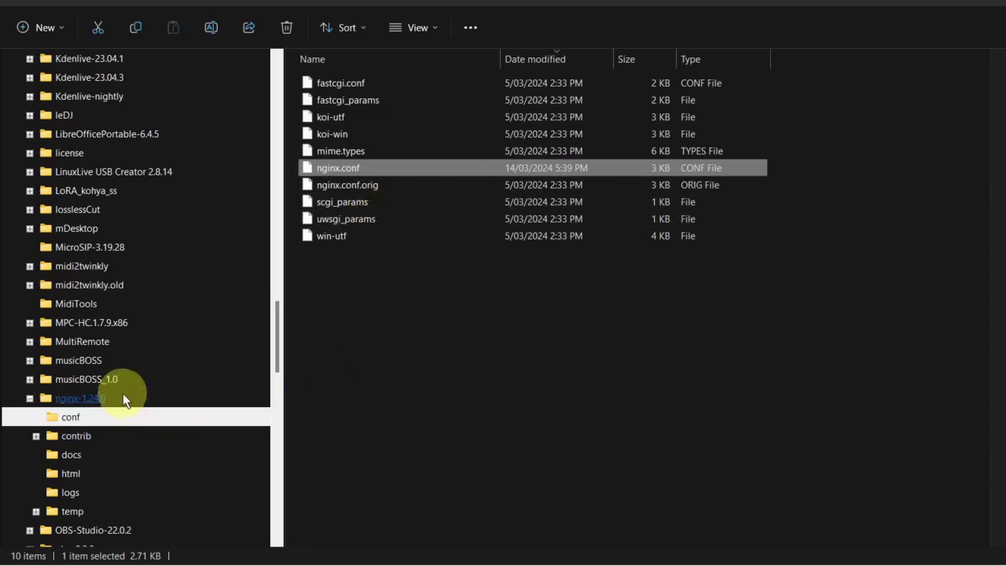
Step: Collapse the nginx-1.24.0 folder in File Explorer and open the php-8.3.3 folder to find its php.ini template files
click(33, 399)
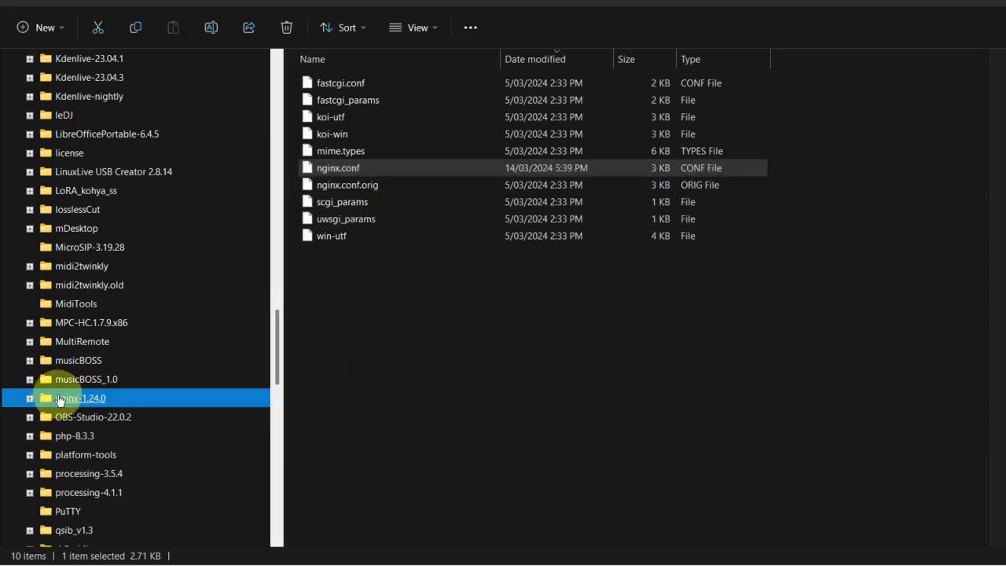
scroll(126, 424, down, 1)
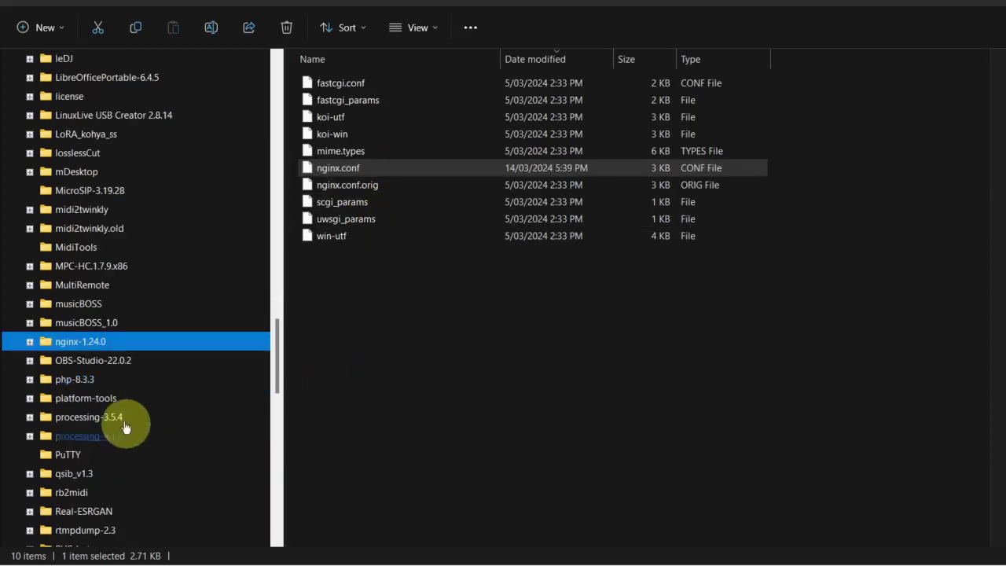
click(98, 382)
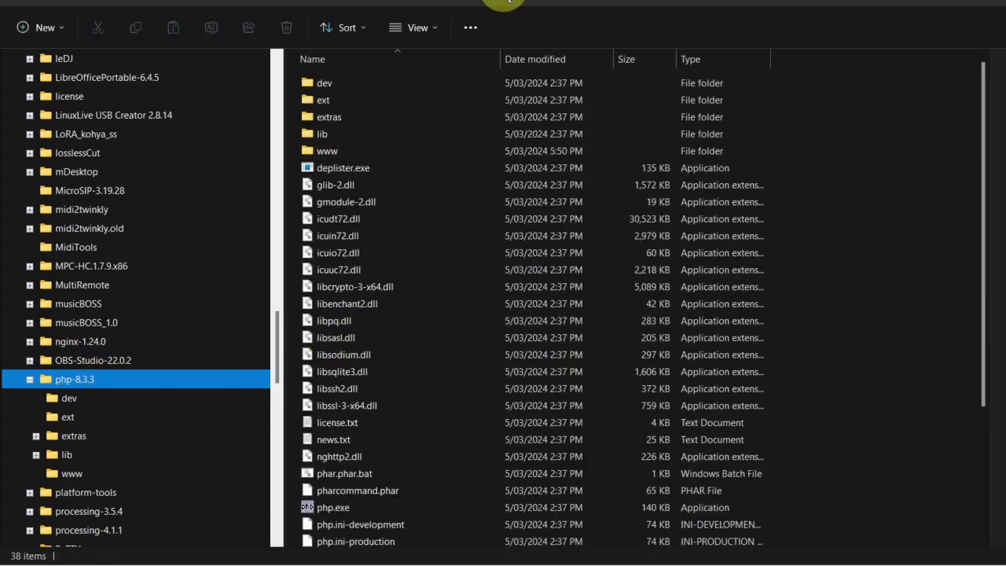
scroll(476, 318, down, 4)
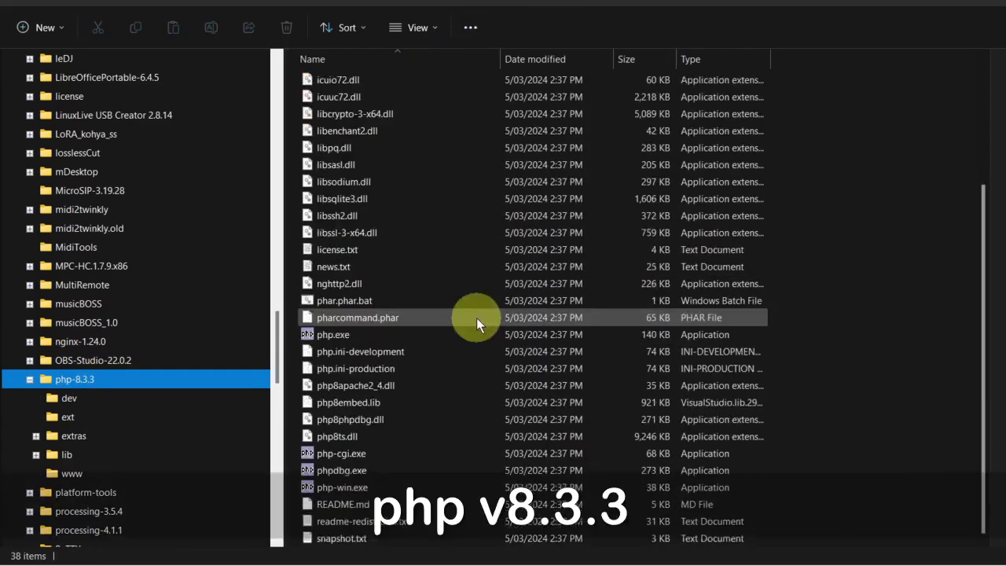
Step: Duplicate php.ini-development within the php-8.3.3 folder and rename the copy php.ini, accepting the extension change
click(422, 352)
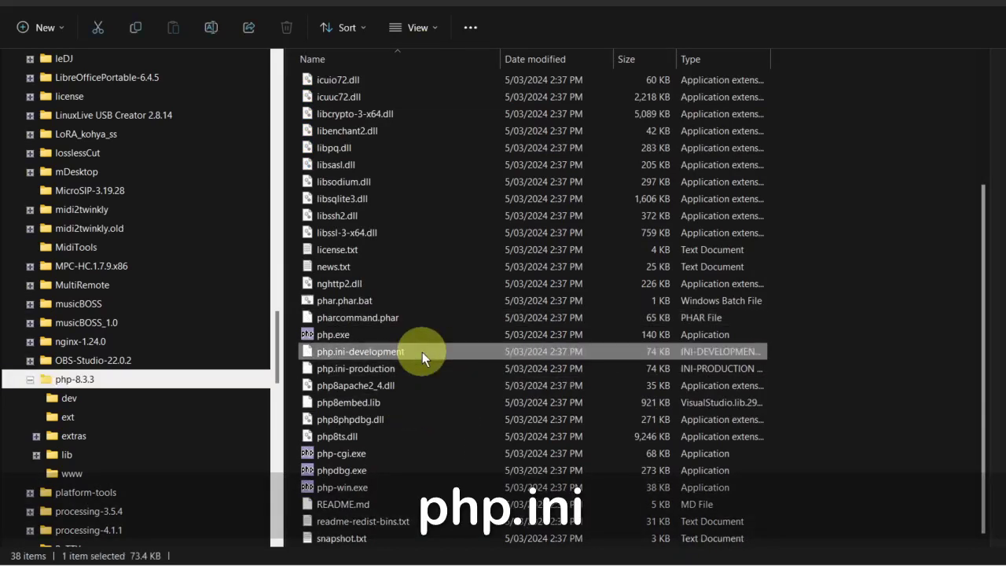
drag(434, 354, 473, 389)
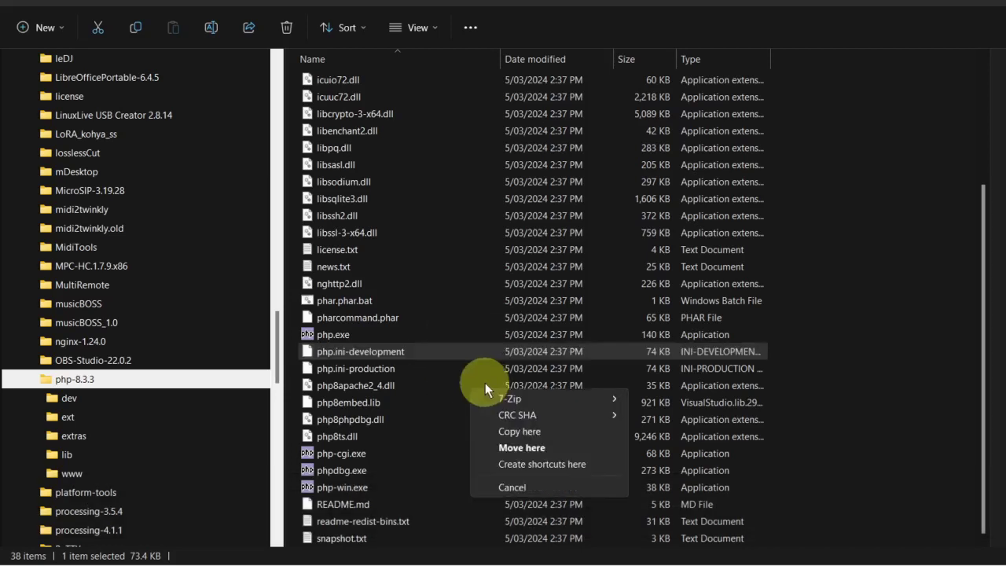
click(569, 429)
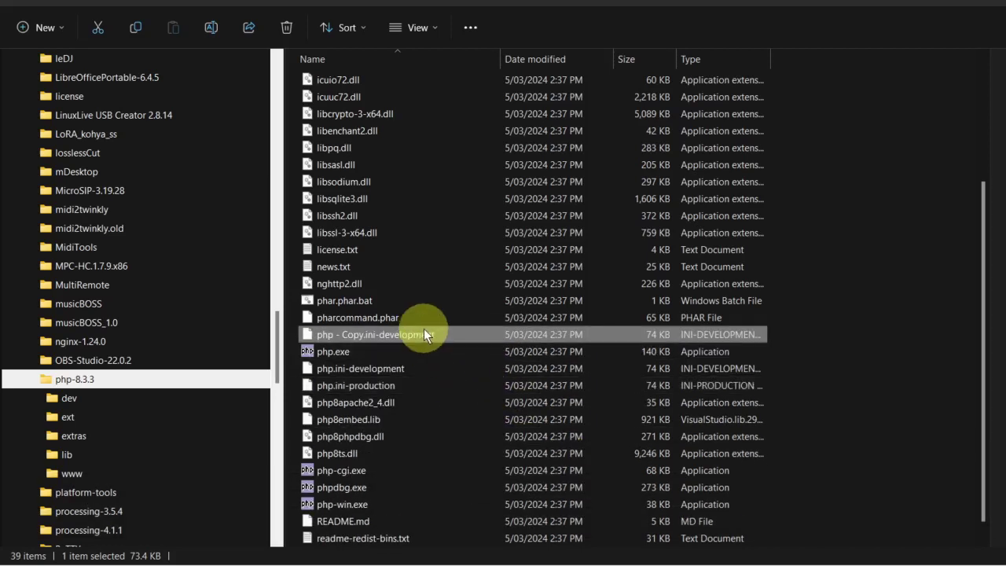
click(348, 337)
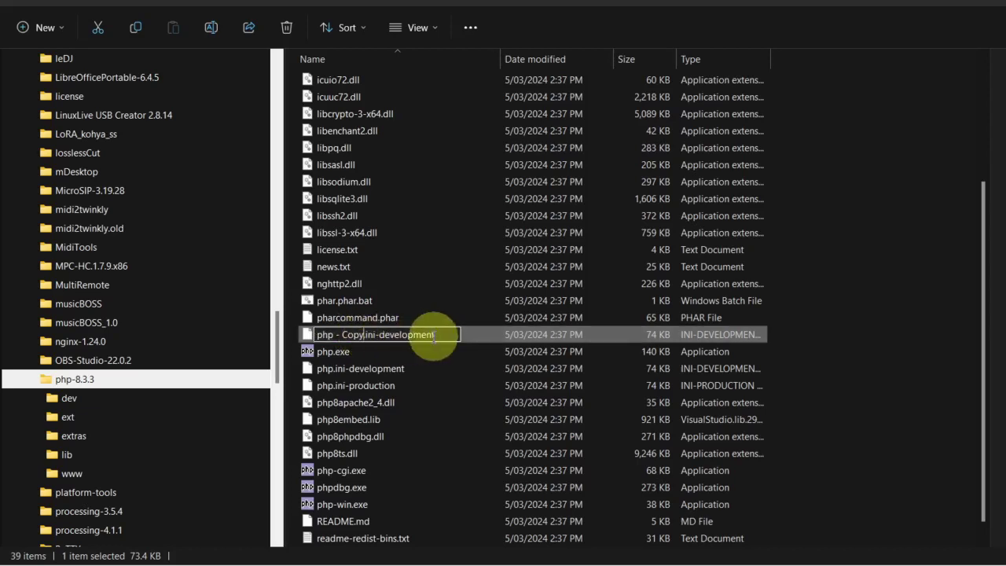
drag(444, 335, 333, 336)
text(.ini)
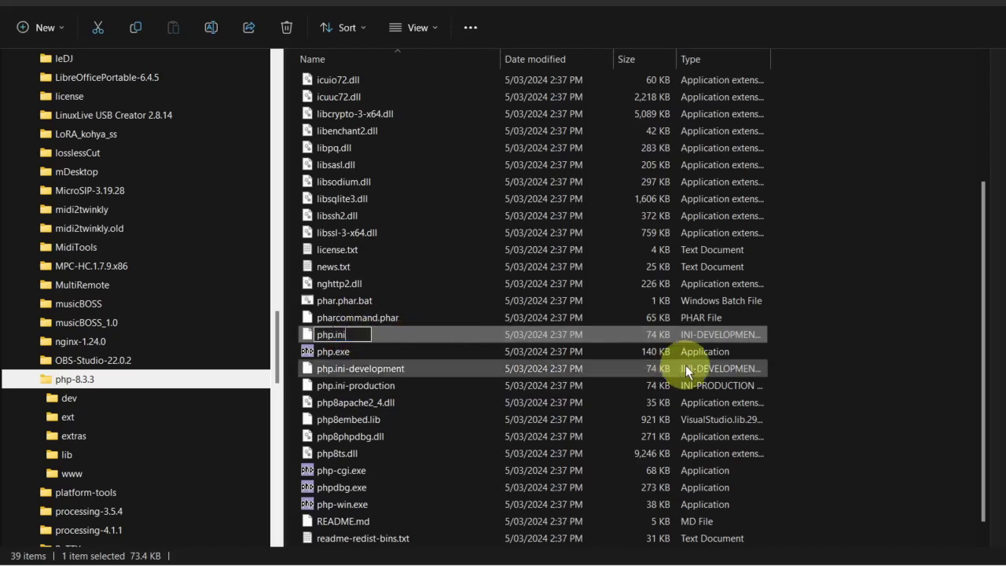
key(Return)
key(Return)
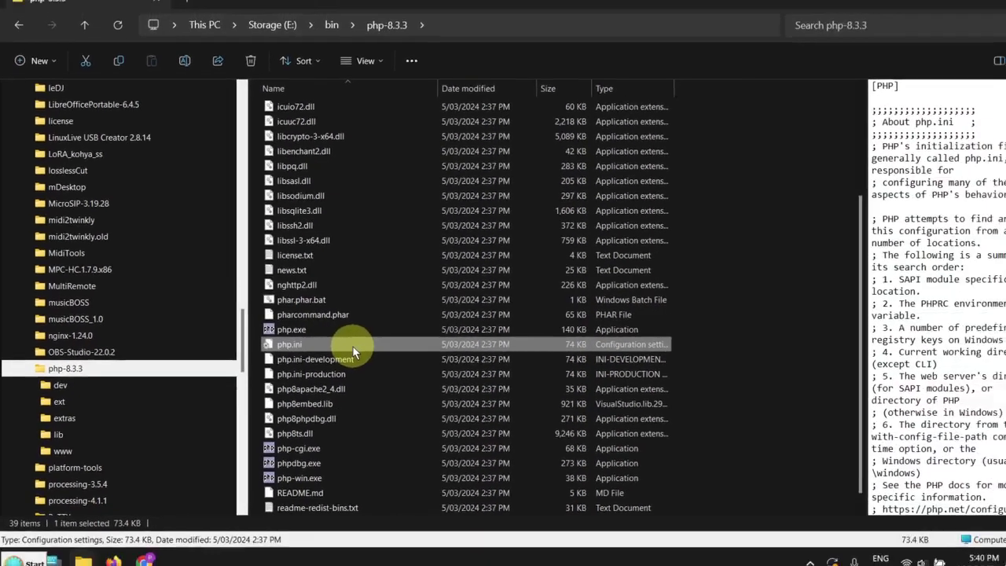
Step: Open the new php.ini file in the SciTE editor
right_click(352, 352)
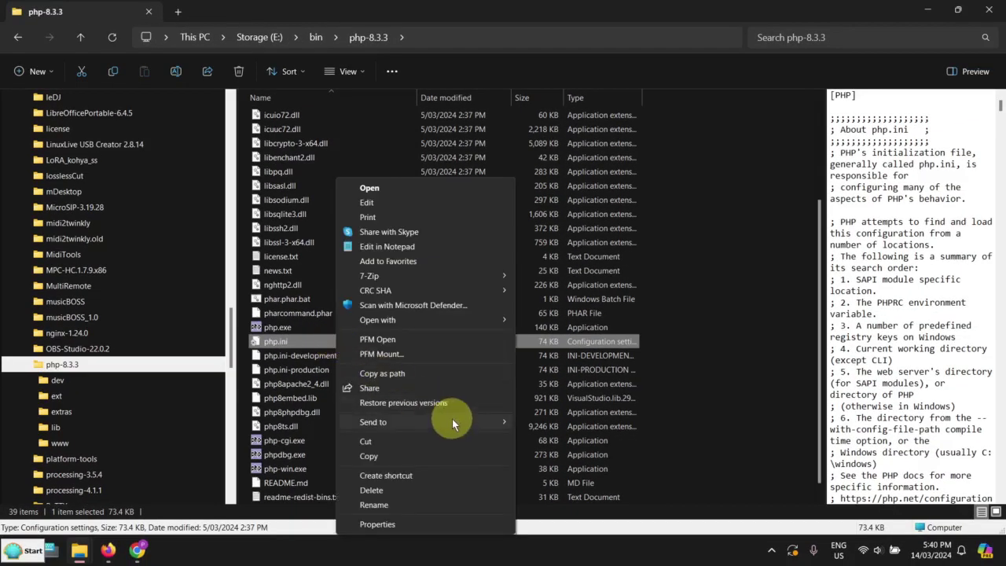
mouse_move(475, 426)
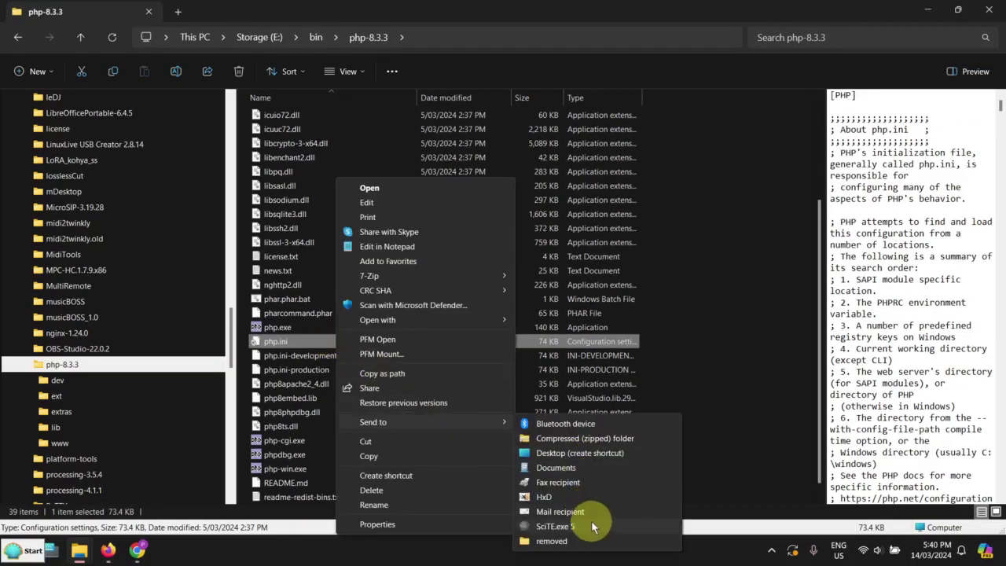
click(590, 524)
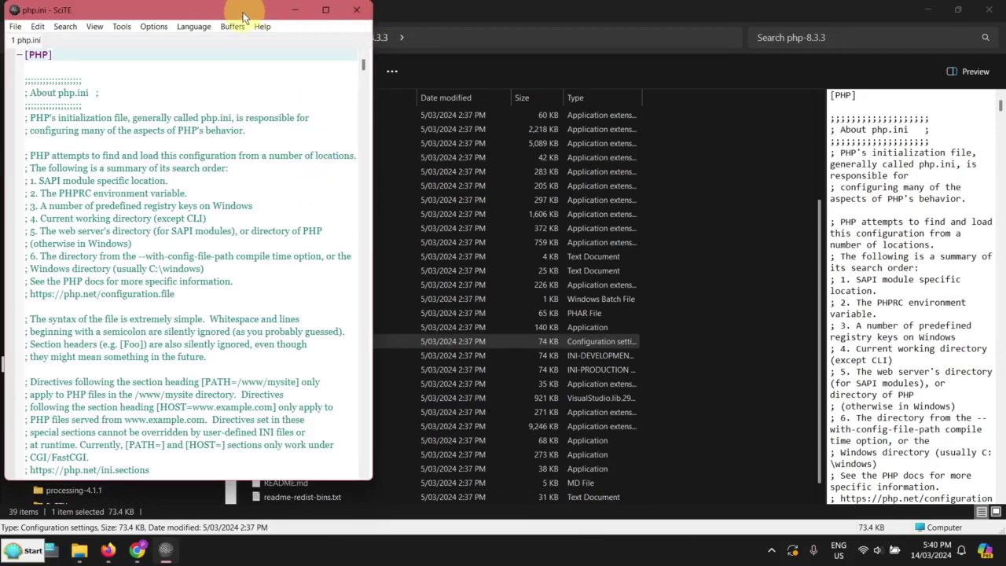
Step: Move the php.ini editor window clear of the folder tree and widen it, with a brief check of the Mkyong tutorial
drag(243, 17, 539, 34)
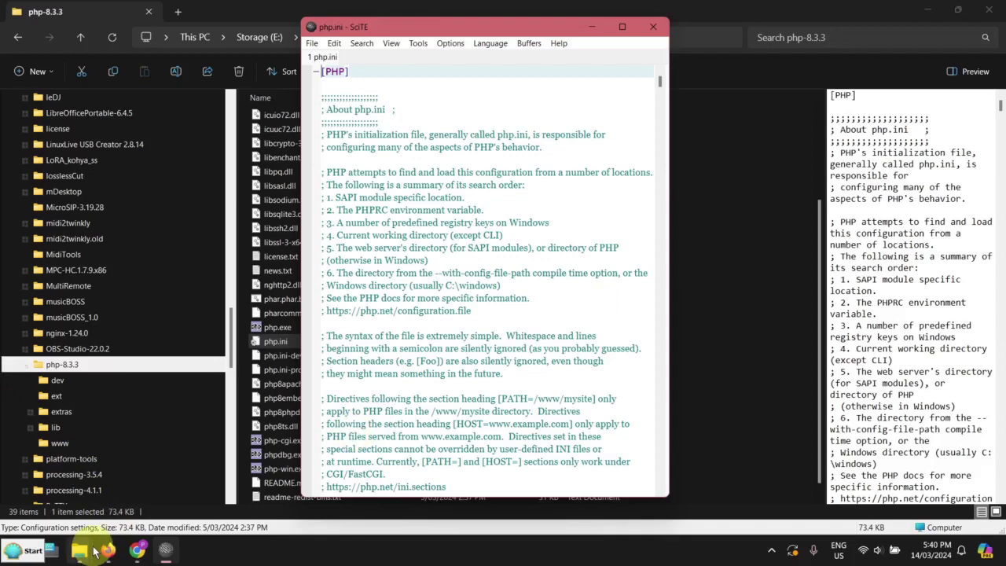
click(138, 550)
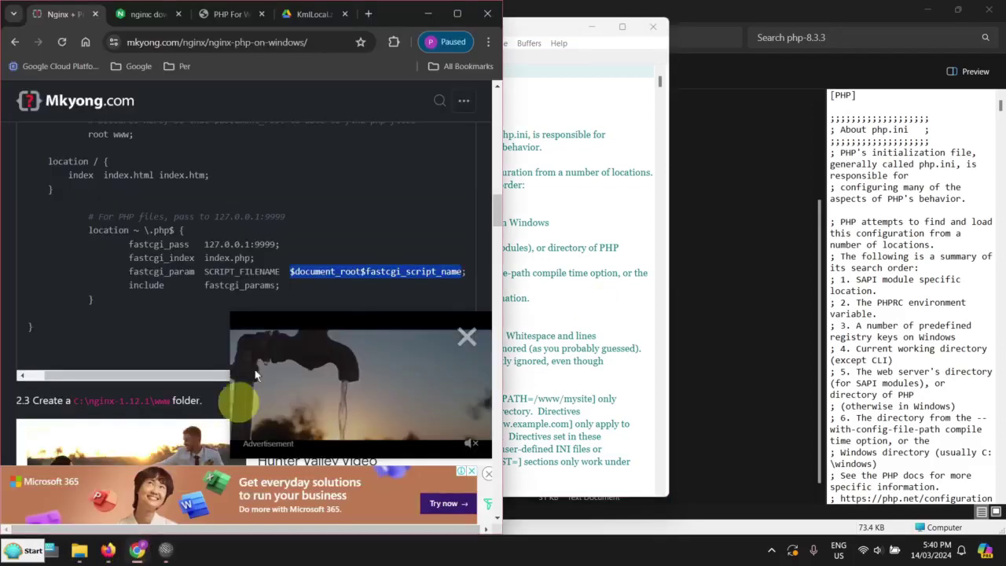
click(427, 15)
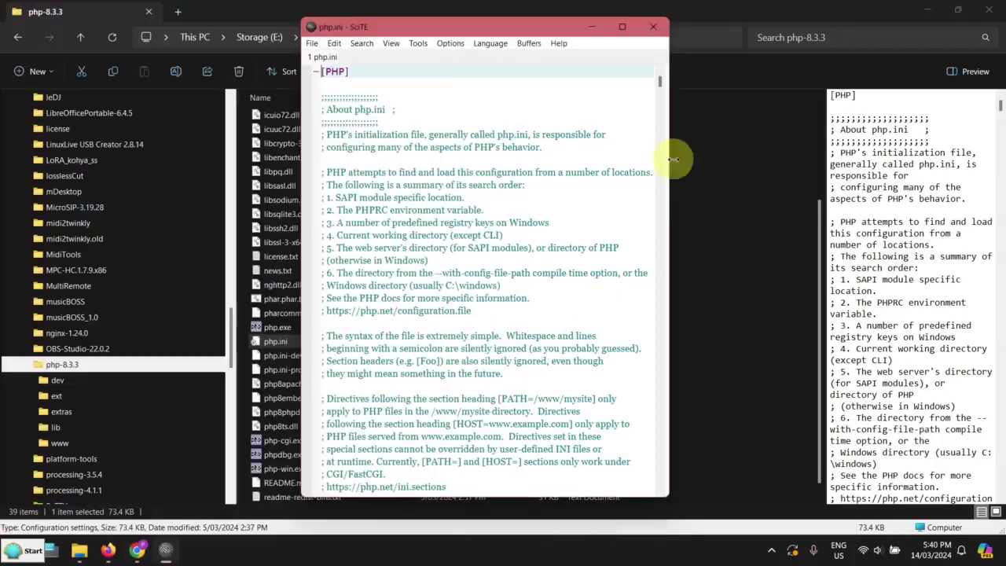
drag(667, 166, 729, 166)
click(484, 113)
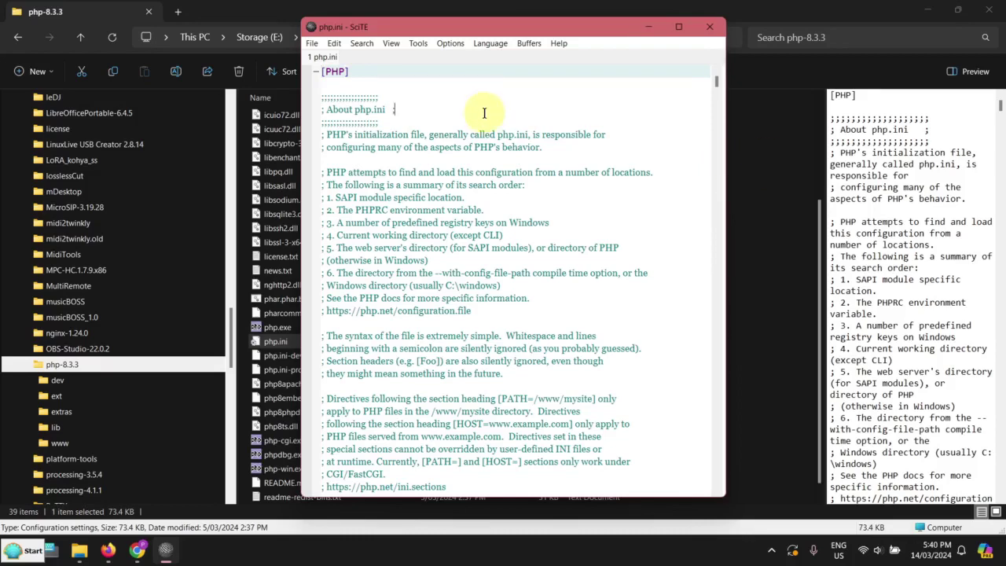
Step: Find "n_dir" in php.ini and uncomment the Windows line extension_dir = "ext"
key(ctrl+f)
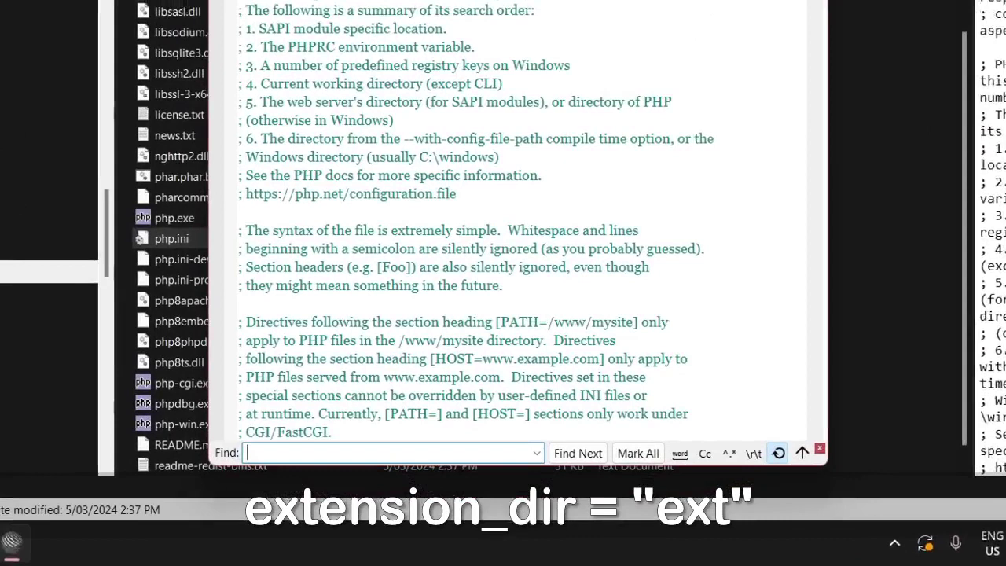
text(n)
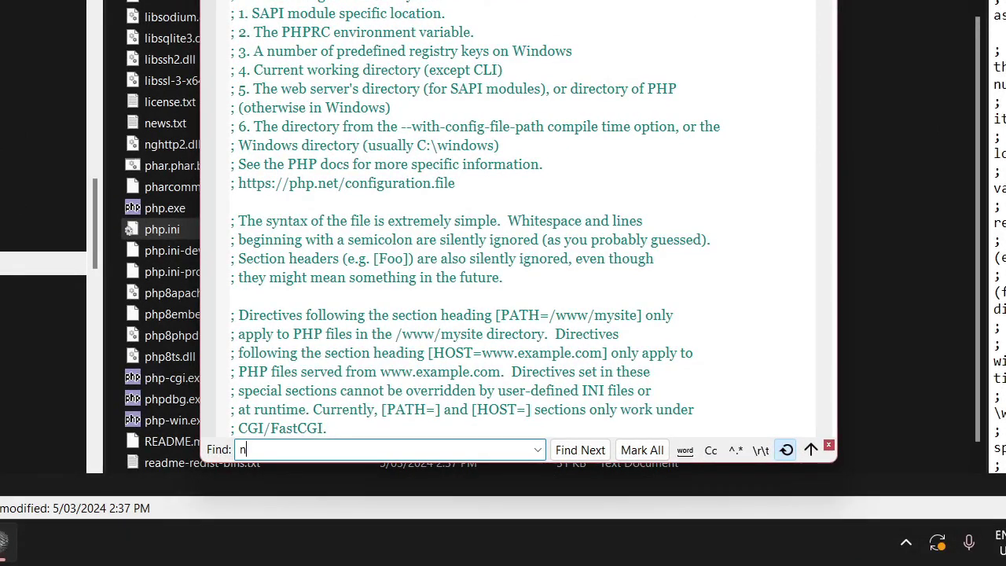
text(_dir)
key(Return)
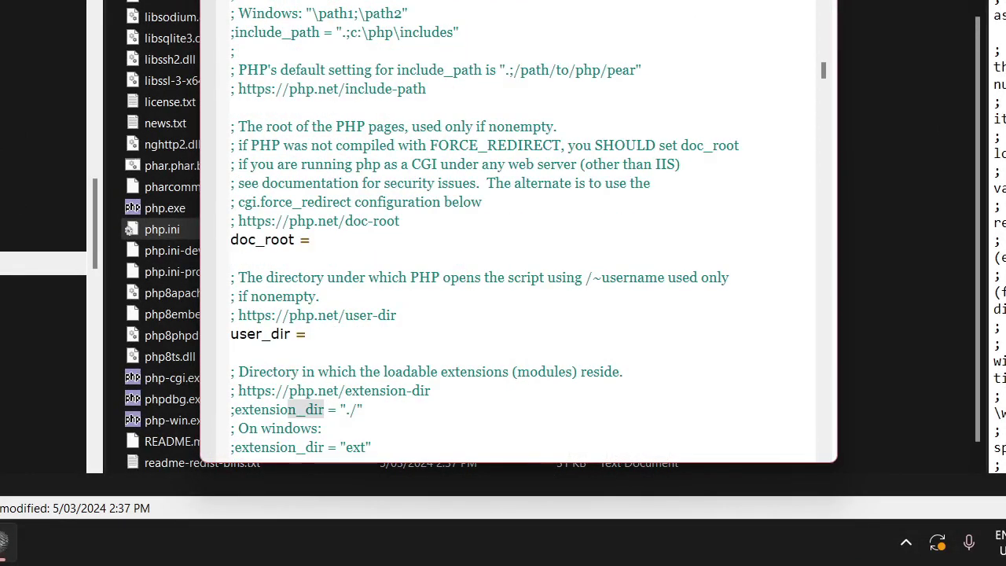
click(387, 353)
key(Up)
key(Delete)
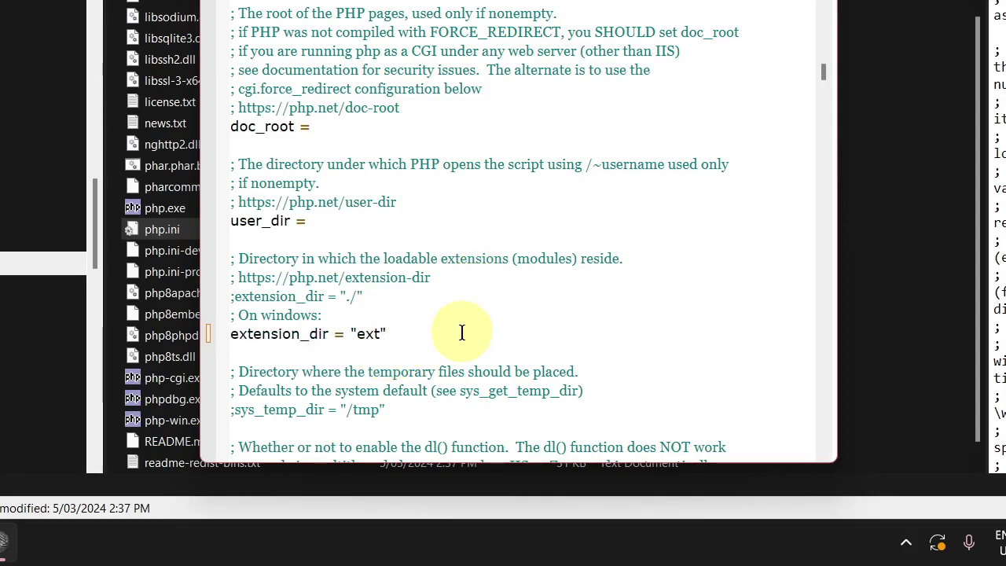
Step: Find "=openssl" in php.ini and uncomment the extension=openssl line
key(ctrl+f)
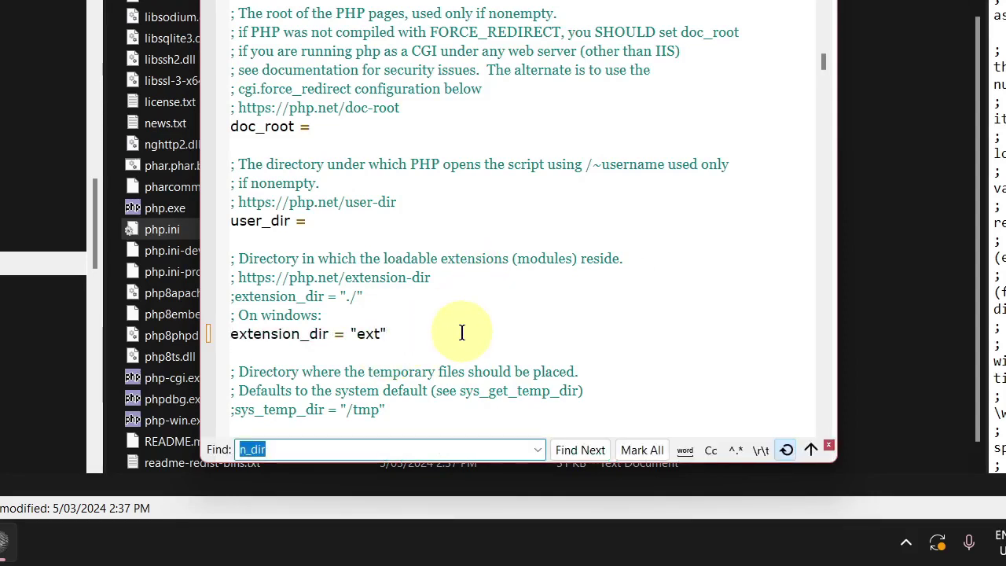
text(ope)
key(BackSpace)
key(BackSpace)
key(BackSpace)
text(=opens)
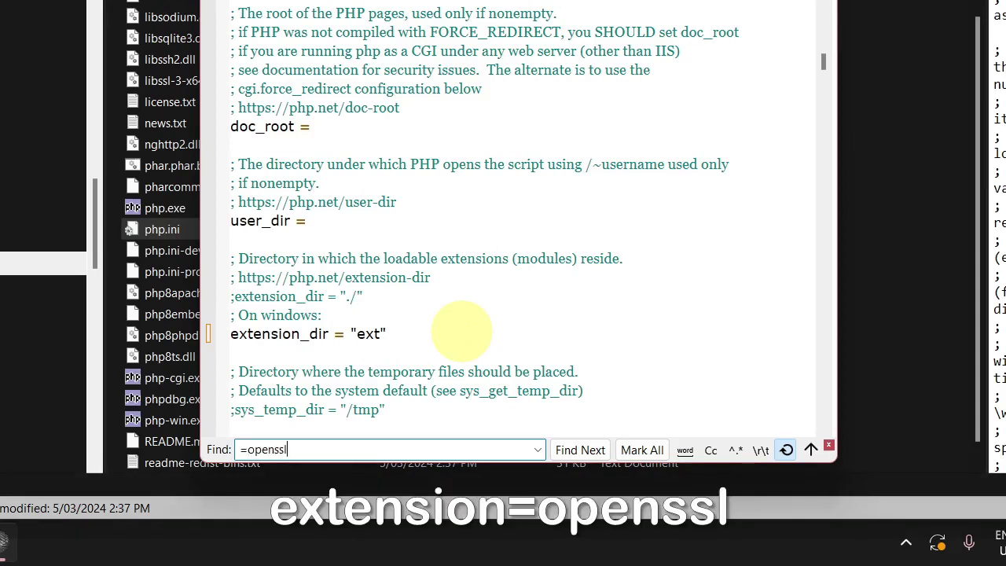
text(sl)
key(Return)
key(Escape)
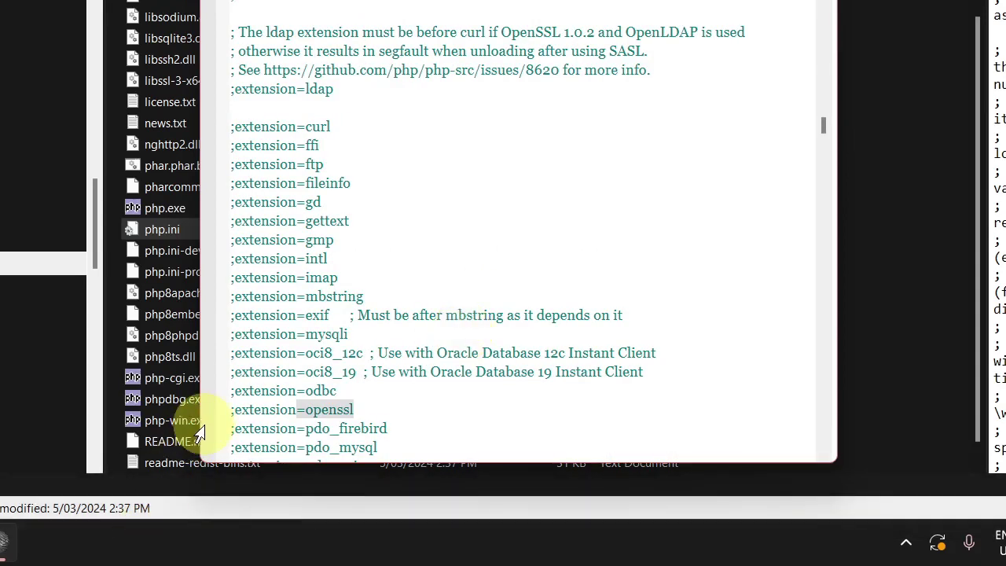
click(233, 411)
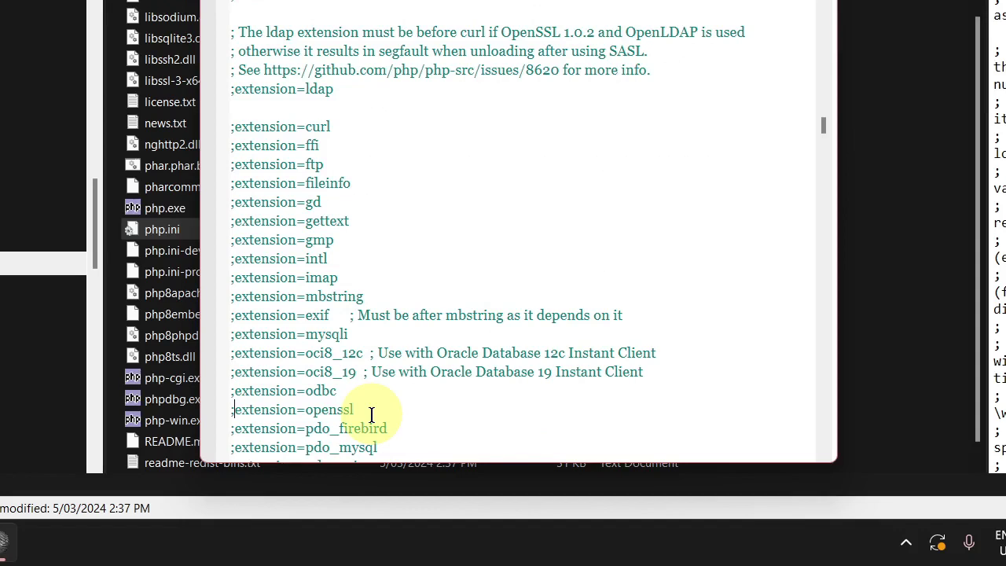
key(BackSpace)
scroll(422, 351, down, 2)
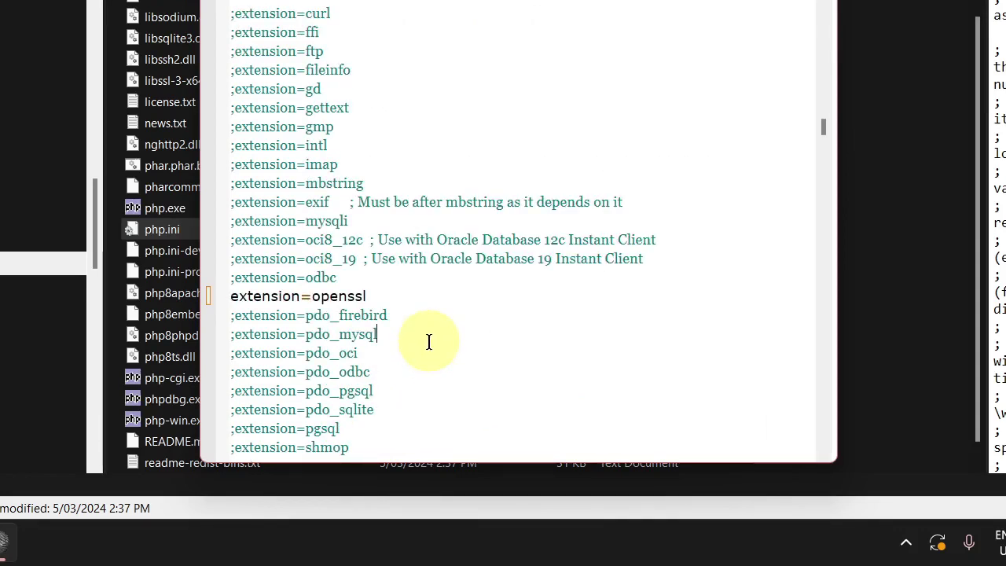
Step: Find "max_ex" in php.ini, set max_execution_time to 300, and close the file saving the changes
key(ctrl+f)
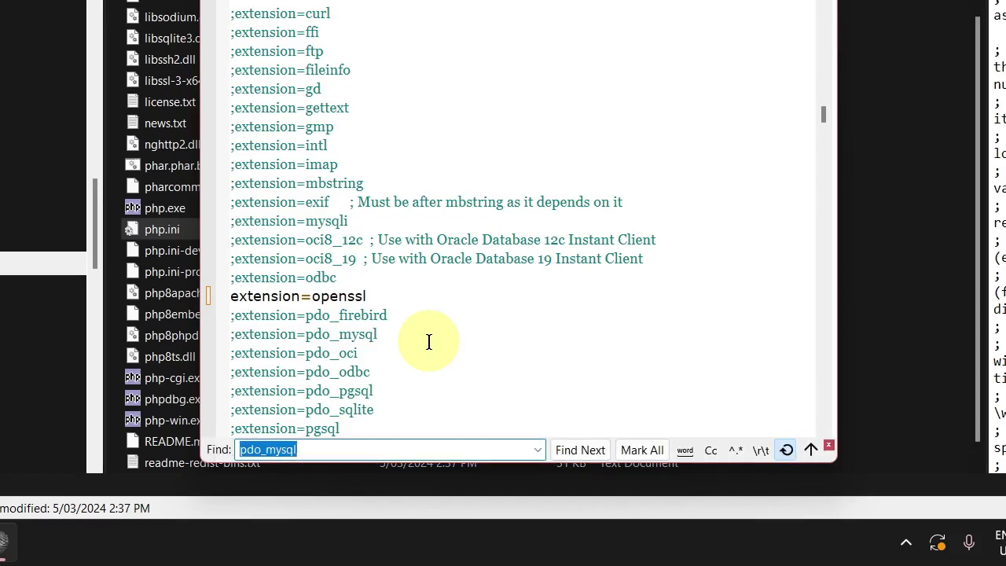
text(max_ex)
key(Return)
key(Escape)
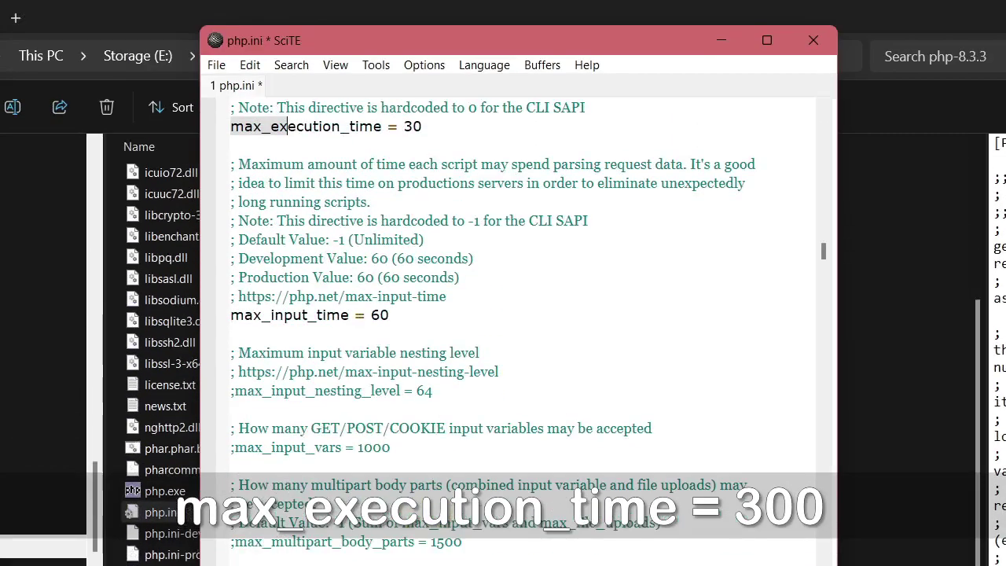
scroll(456, 225, up, 1)
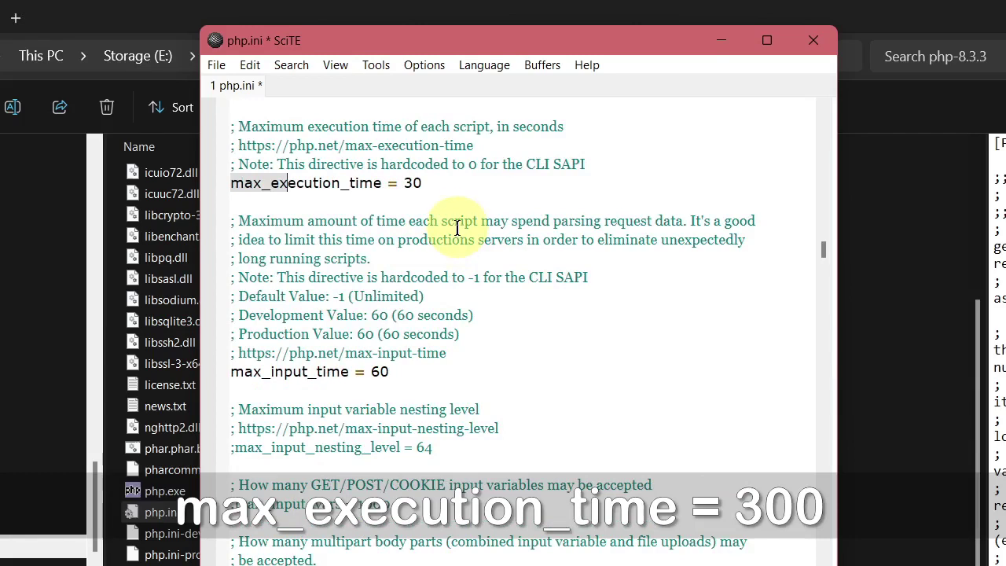
click(442, 183)
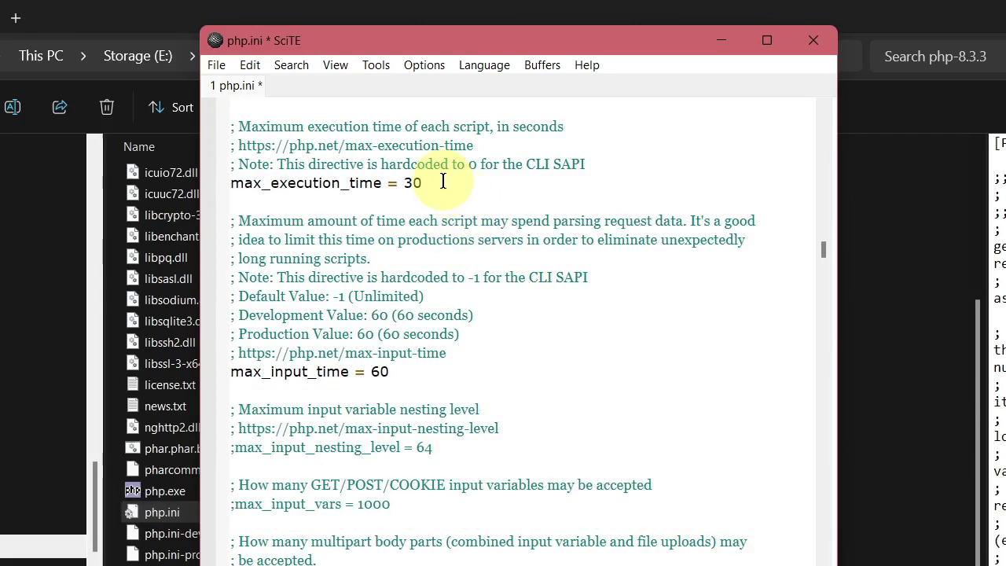
text(0)
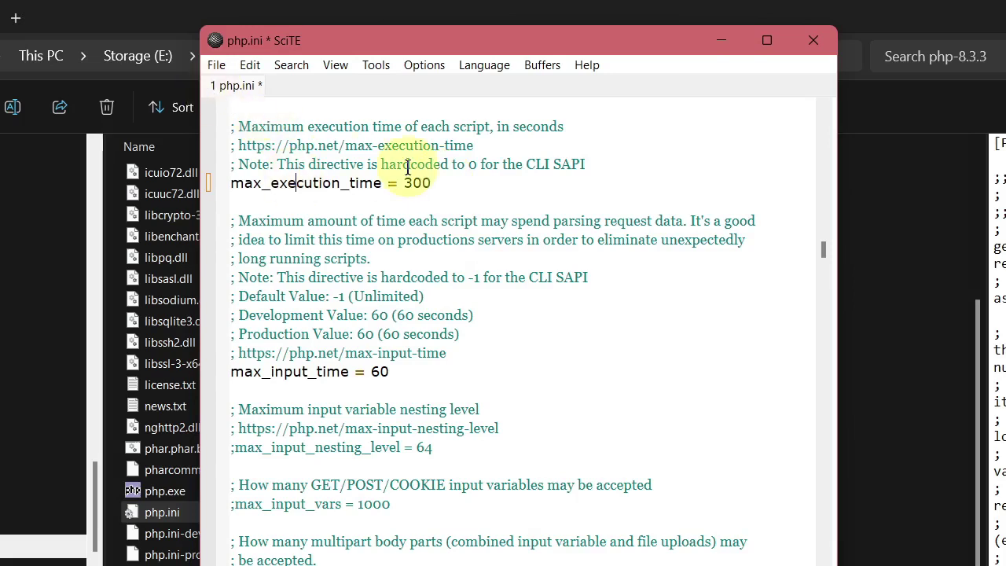
click(817, 38)
click(431, 481)
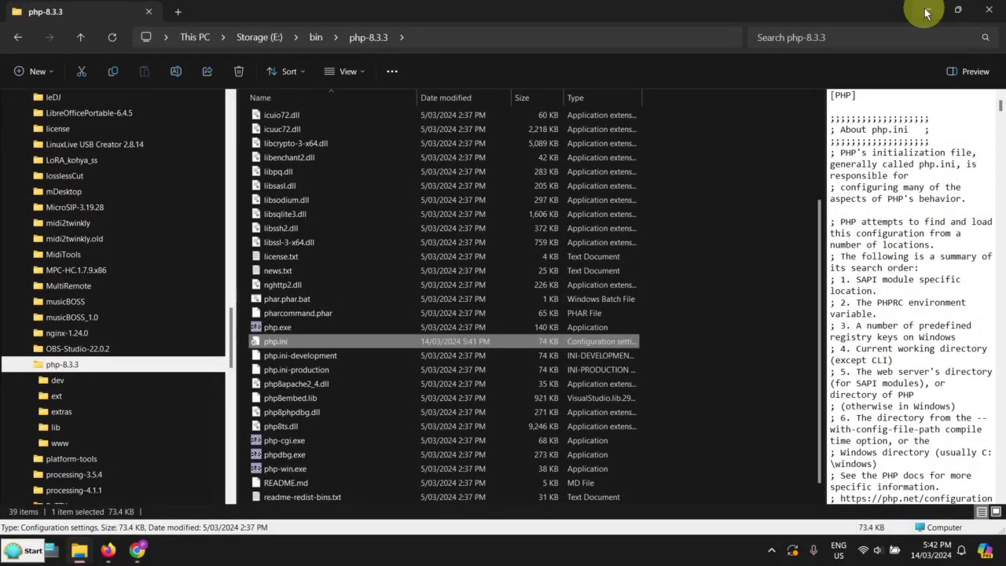
Step: Minimize File Explorer, switch to Chrome, maximize it and show the KmlLocal.zip Google Drive page
click(927, 11)
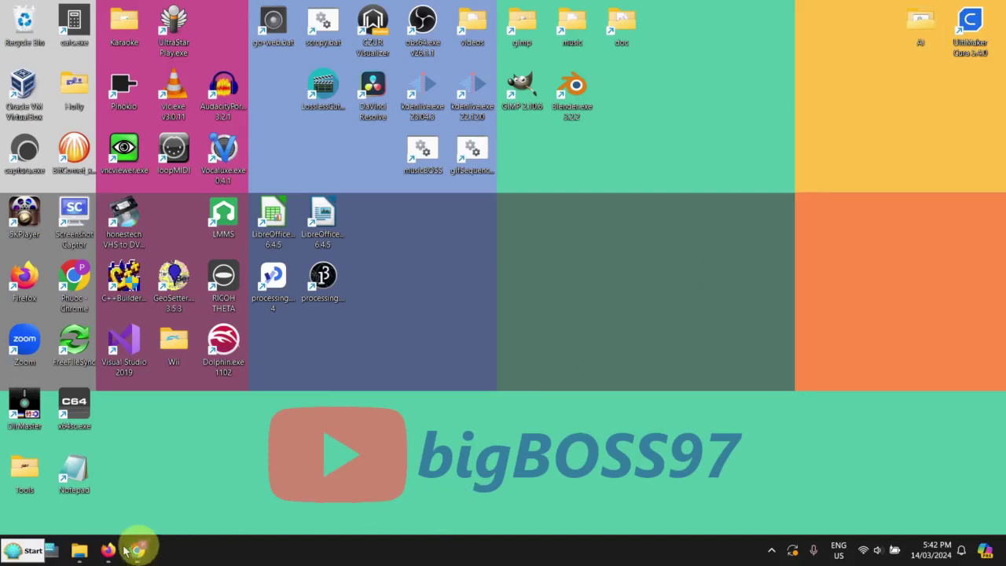
mouse_move(108, 550)
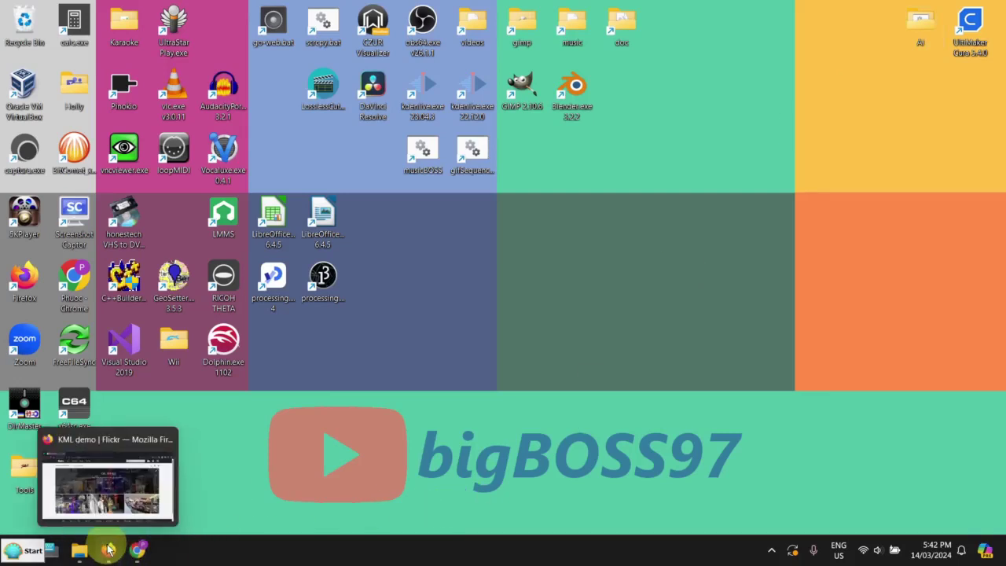
click(138, 550)
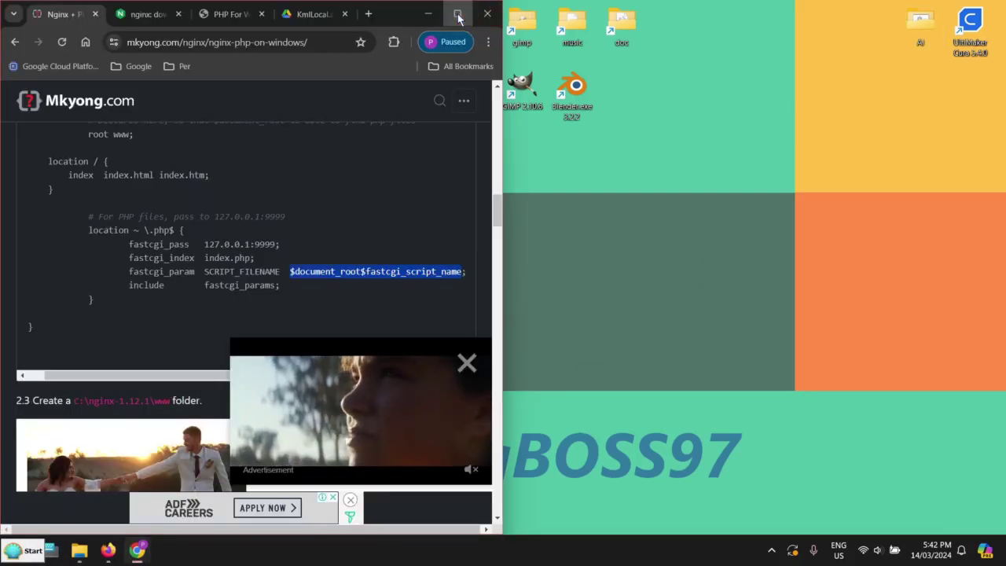
click(461, 14)
click(550, 14)
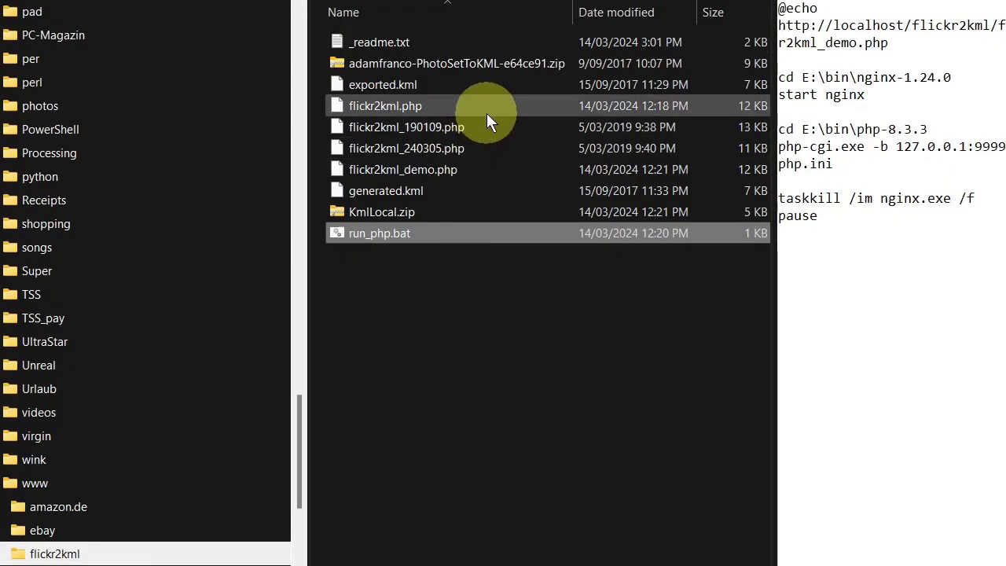
Step: Send flickr2kml_demo.php from the flickr2kml folder to the text editor to inspect its code
click(485, 165)
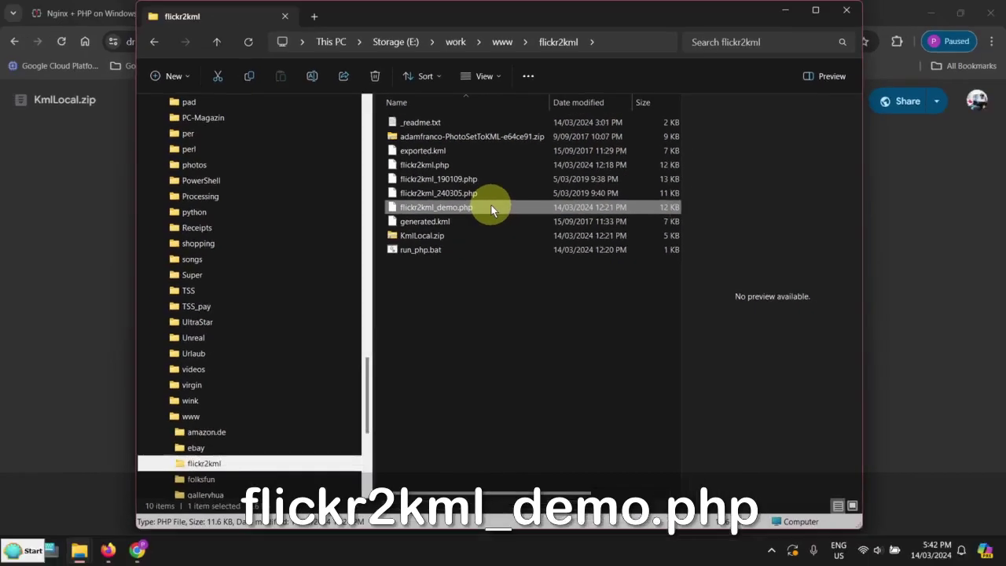
right_click(492, 210)
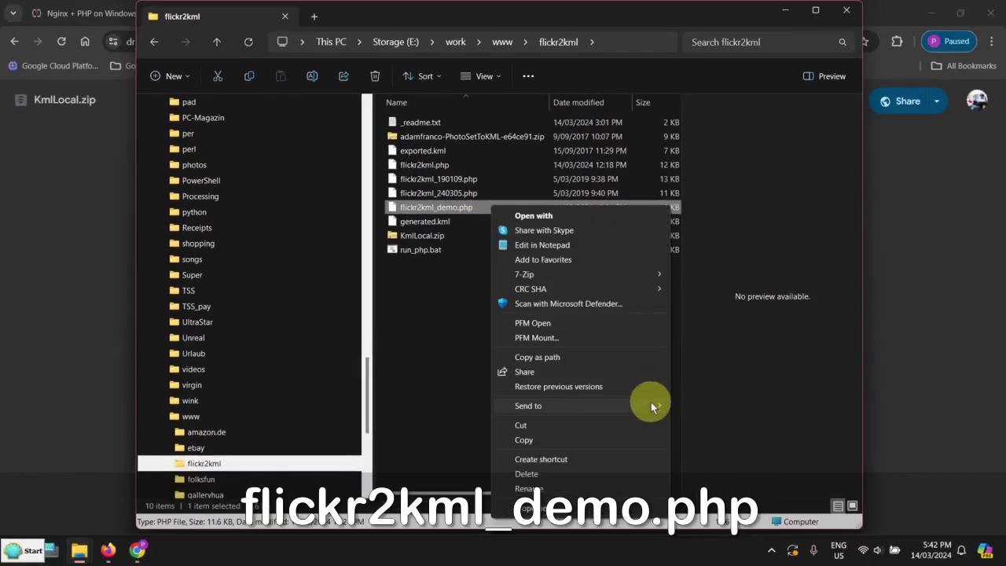
mouse_move(651, 405)
click(759, 512)
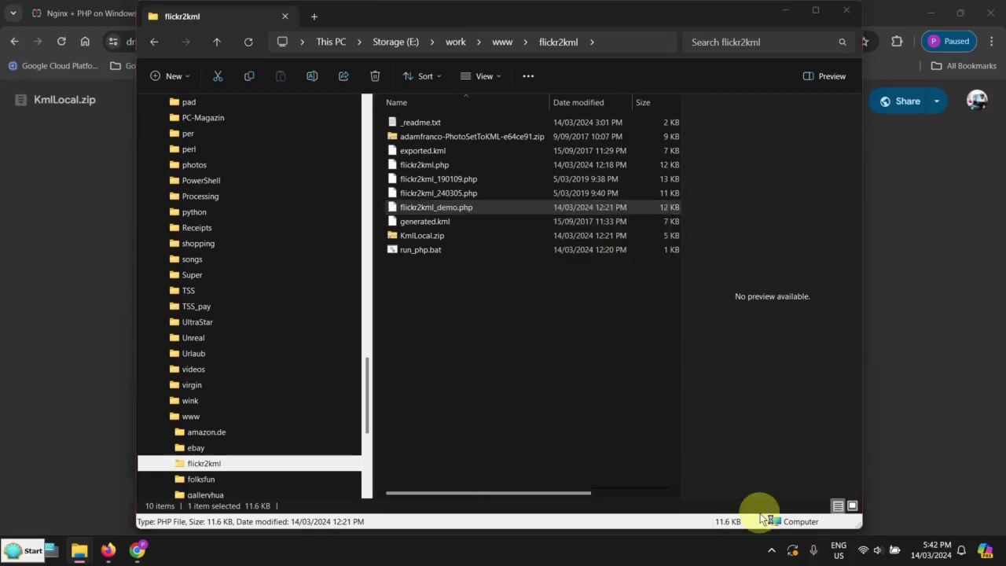
drag(375, 59, 707, 59)
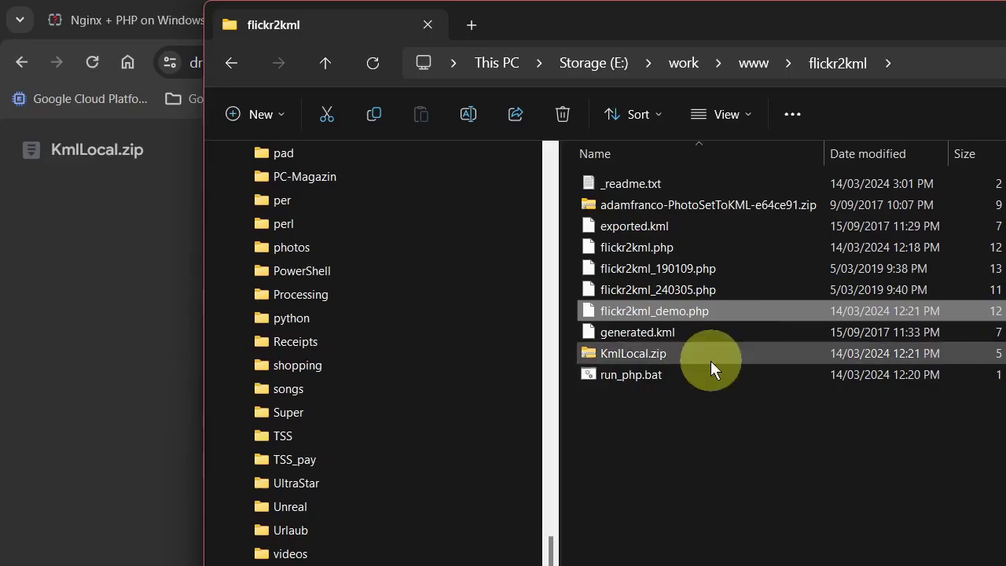
Step: Run run_php.bat from the flickr2kml folder and examine its commands that start nginx and php-cgi on 127.0.0.1:9999
click(659, 373)
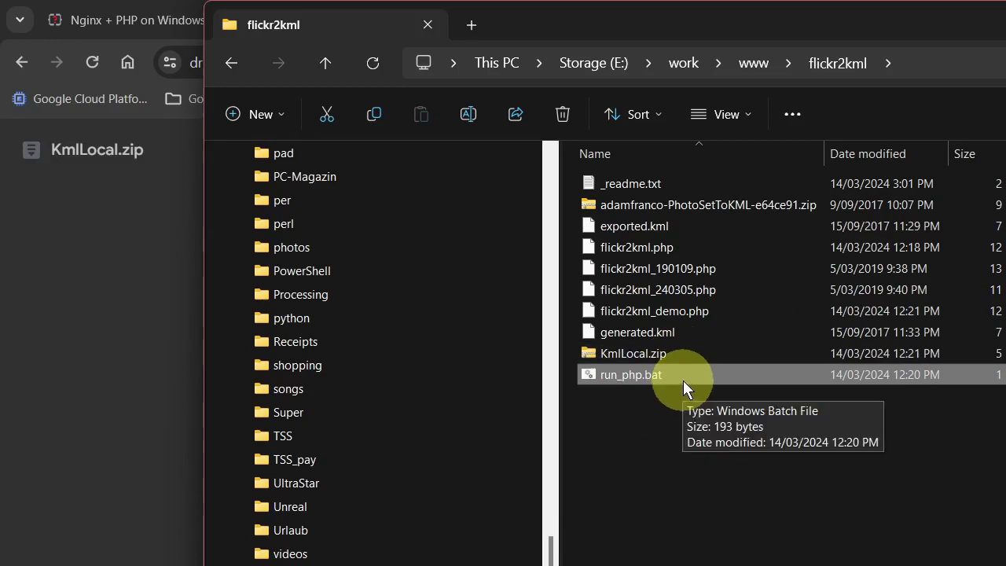
double_click(682, 381)
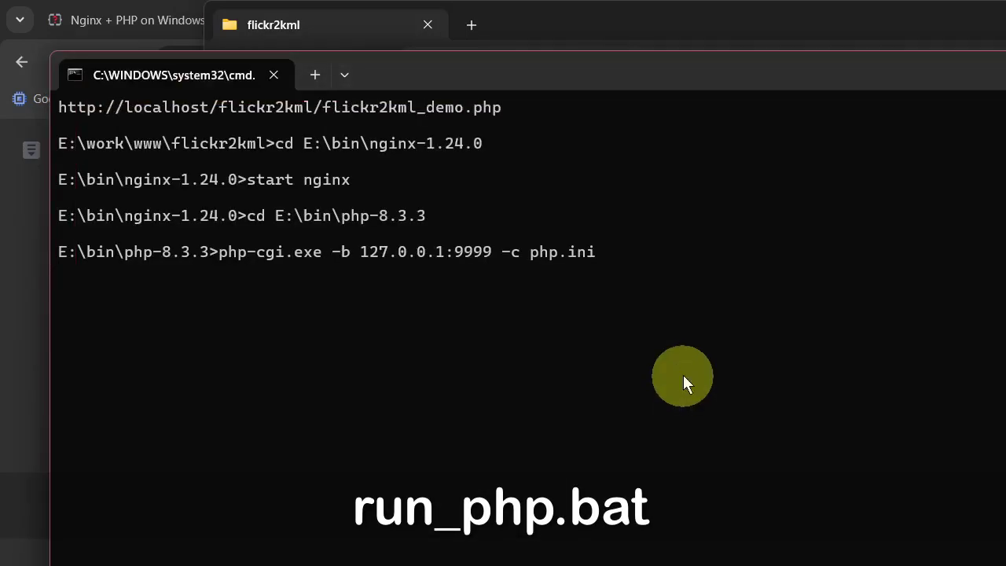
drag(299, 146, 480, 149)
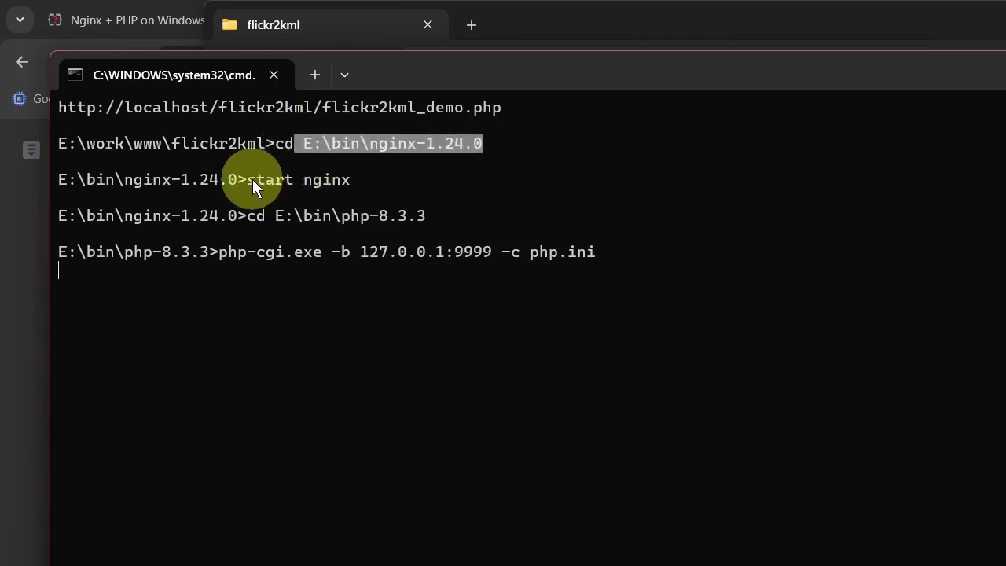
drag(249, 179, 343, 181)
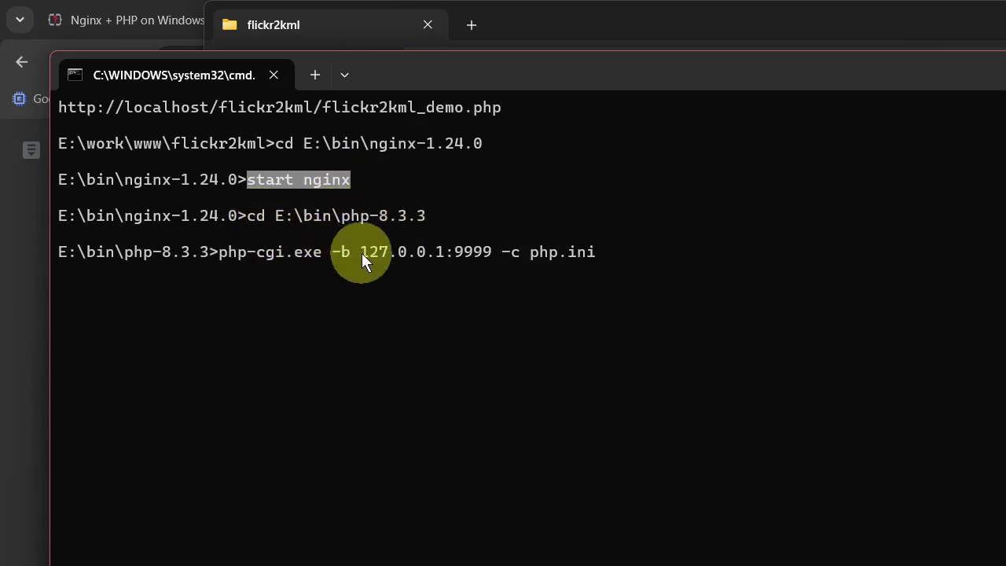
drag(361, 253, 479, 253)
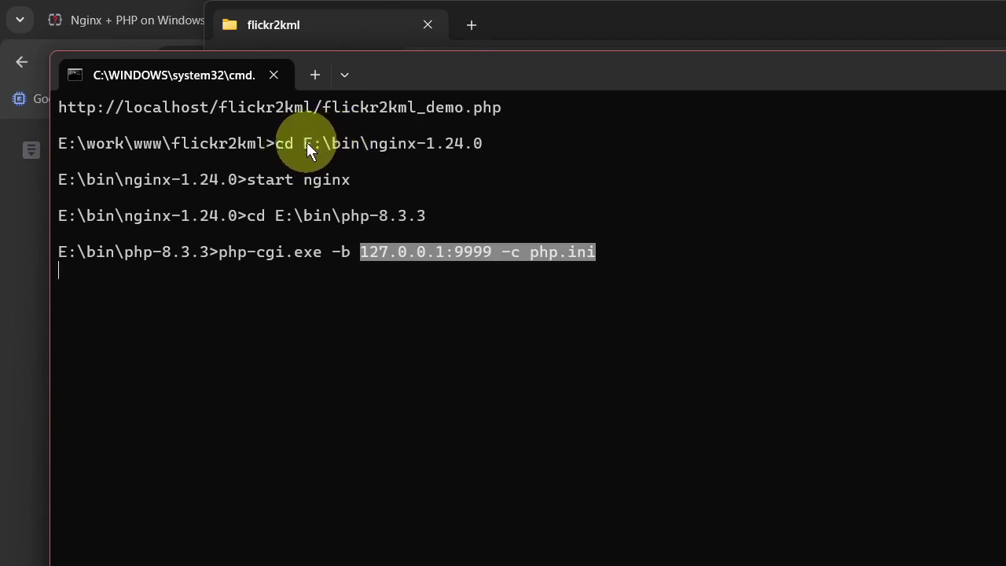
Step: Interrupt the running php-cgi process and answer n to the question about terminating the batch job
key(ctrl+c)
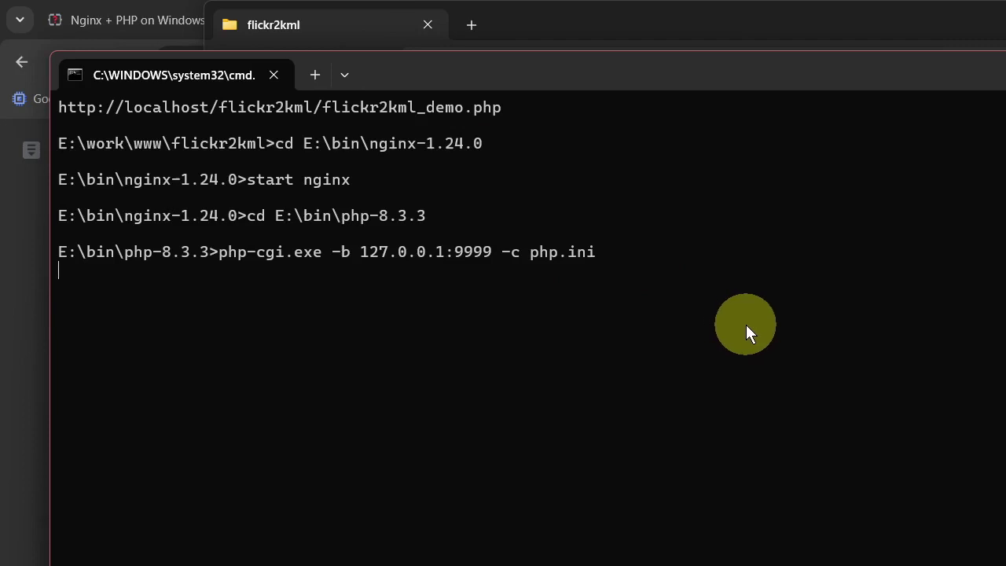
key(ctrl+c)
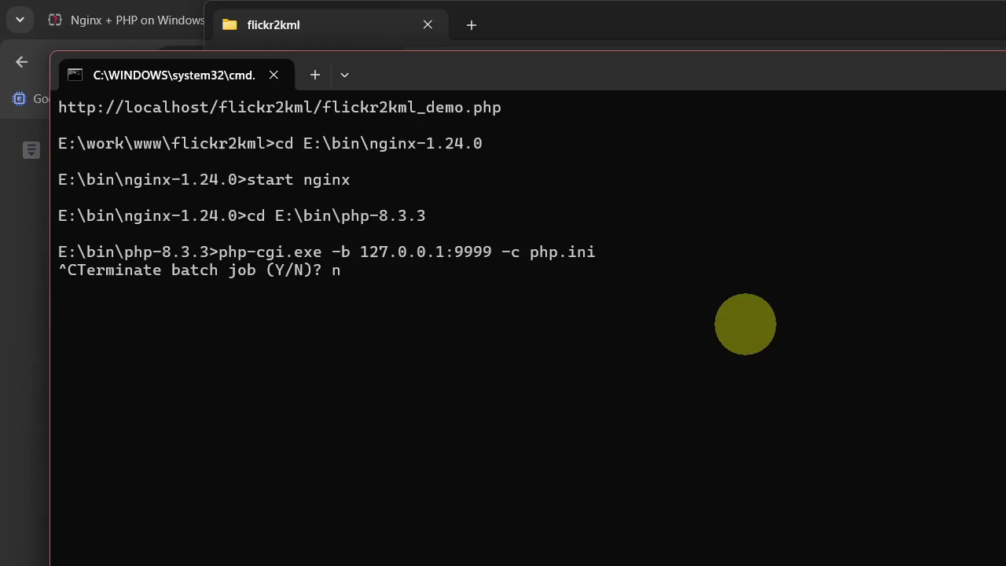
key(Return)
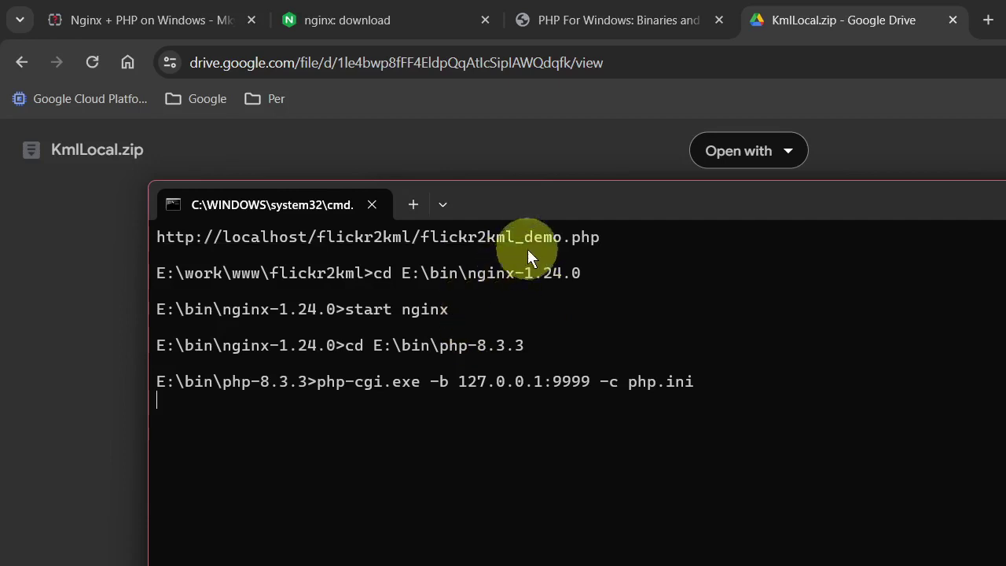
Step: Open the demo page from the terminal link, close the PHP script editor, and load localhost/flickr2kml/flickr2kml.php instead
ctrl+click(537, 238)
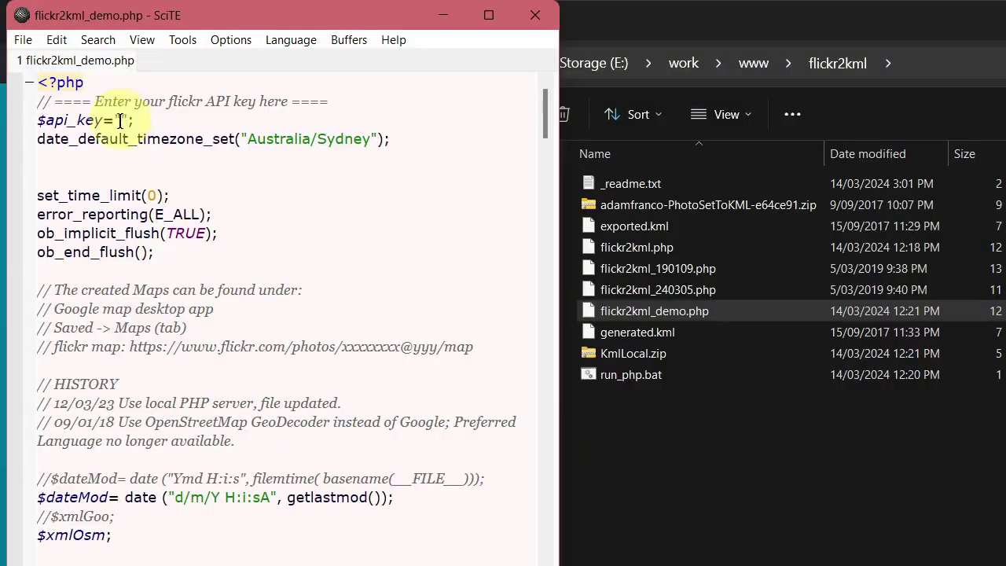
click(533, 14)
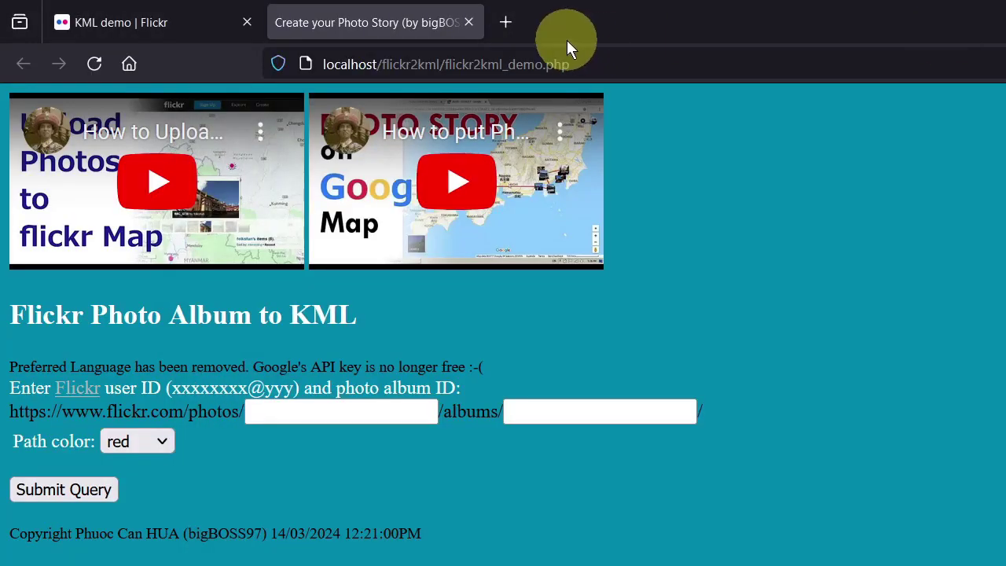
click(611, 65)
drag(504, 65, 542, 65)
key(BackSpace)
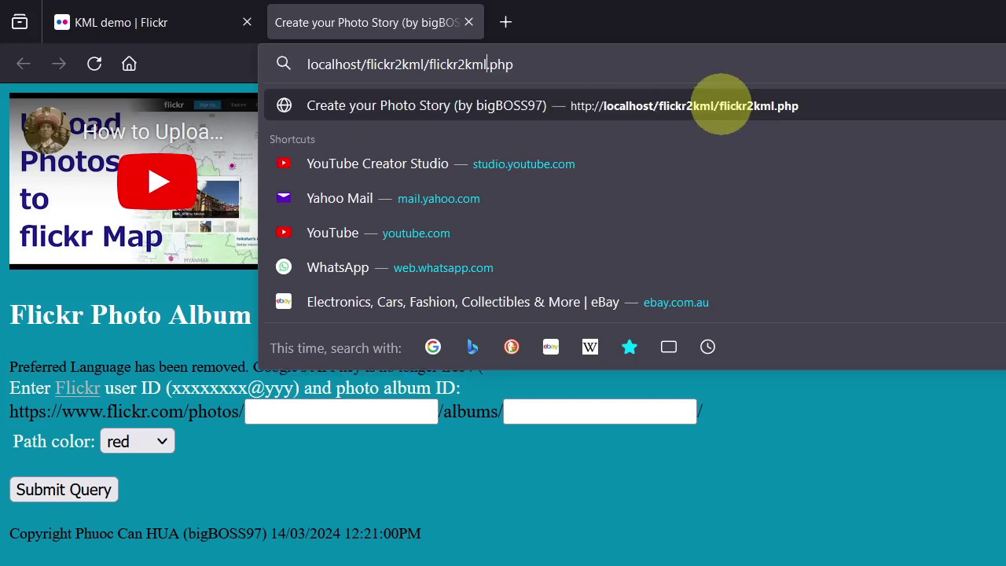
key(Return)
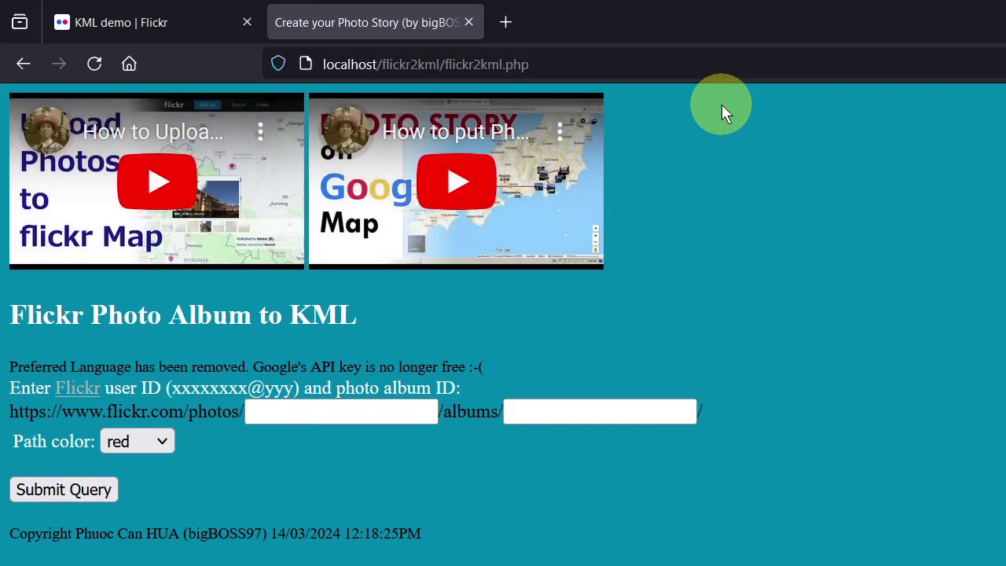
Step: Return to the Flickr albums list and open the KML demo album to expose its IDs in the address
click(322, 410)
click(576, 417)
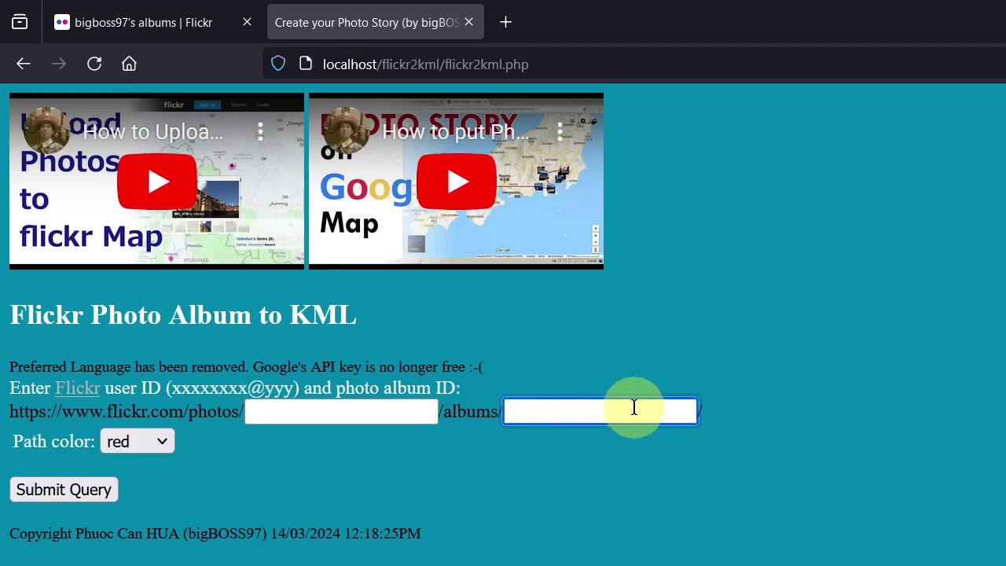
click(198, 26)
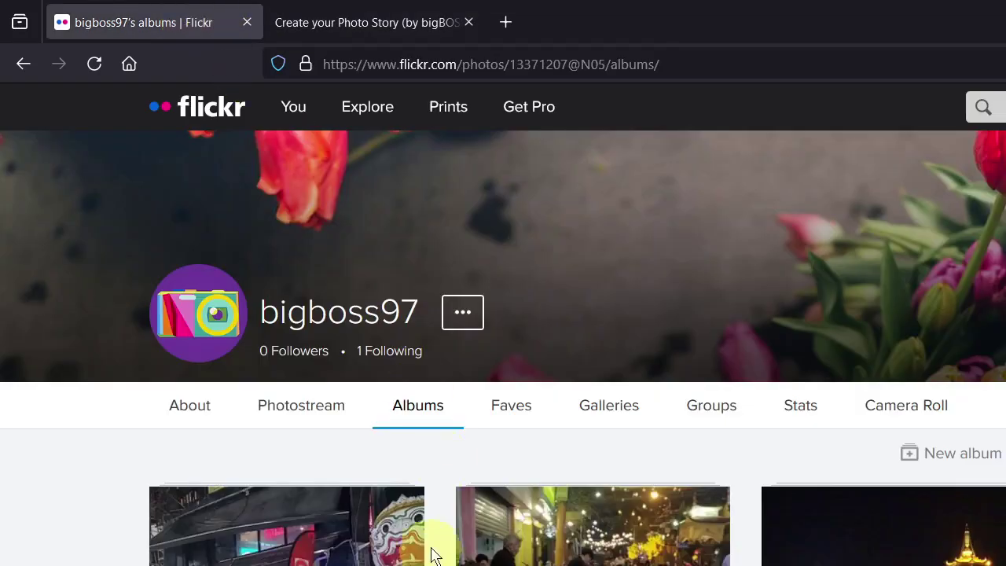
scroll(383, 480, down, 3)
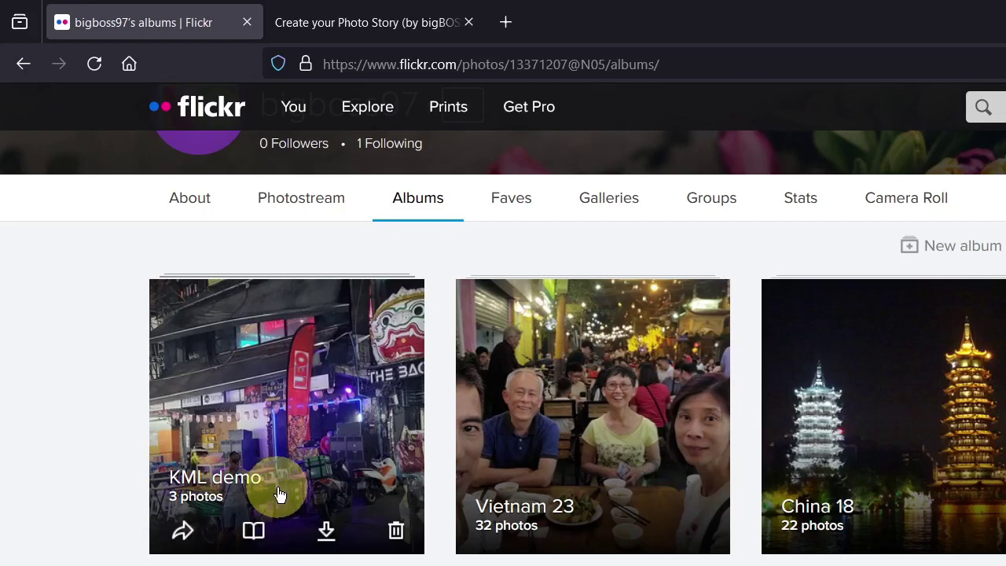
click(264, 477)
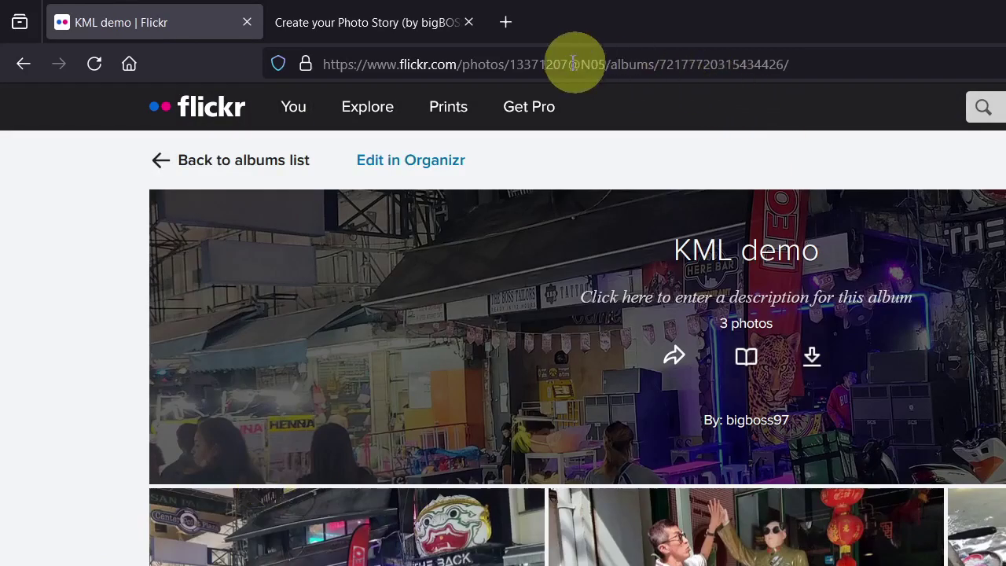
Step: Copy the Flickr user ID from the KML demo album's address into the user ID field of the KML form
click(515, 63)
drag(511, 63, 610, 66)
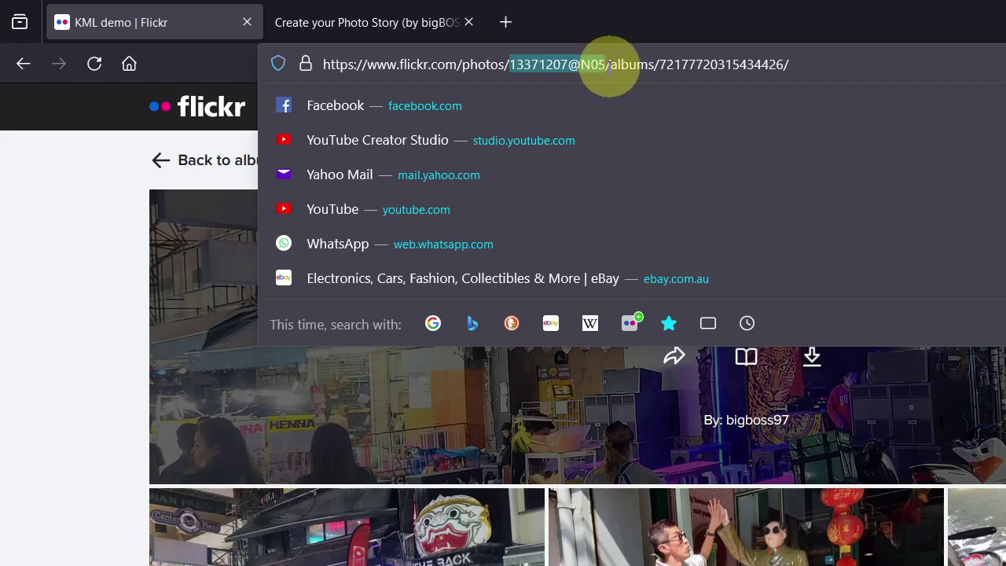
click(344, 30)
click(379, 410)
click(380, 409)
key(ctrl+v)
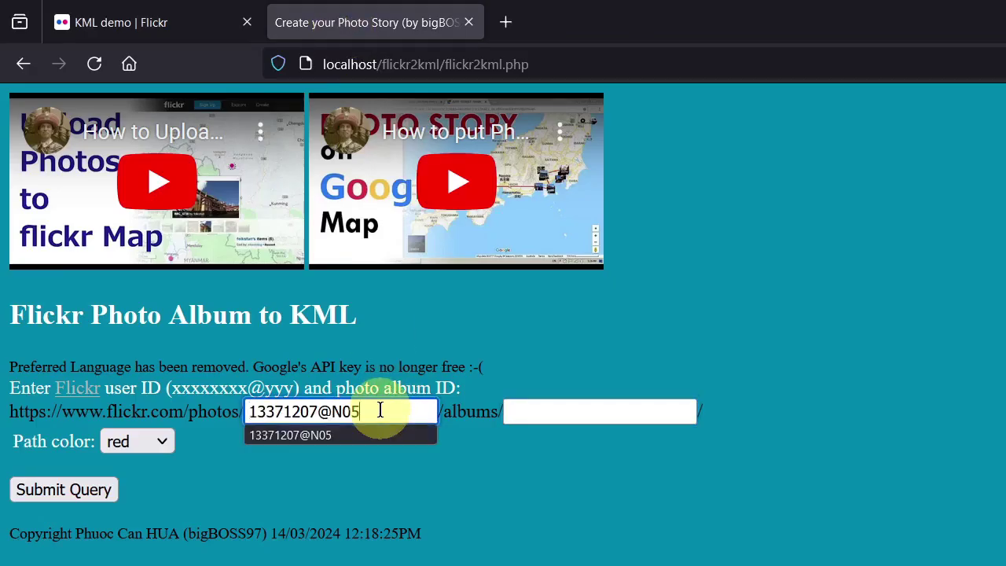
Step: Copy the album ID from the KML demo album's address into the photo album ID field of the KML form
click(188, 30)
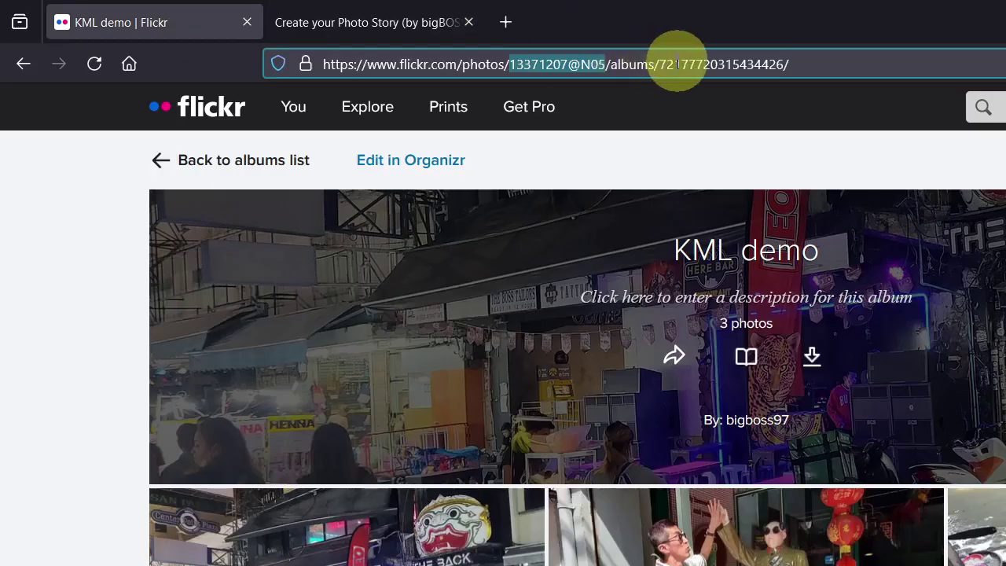
click(657, 63)
drag(659, 62, 789, 62)
key(ctrl+c)
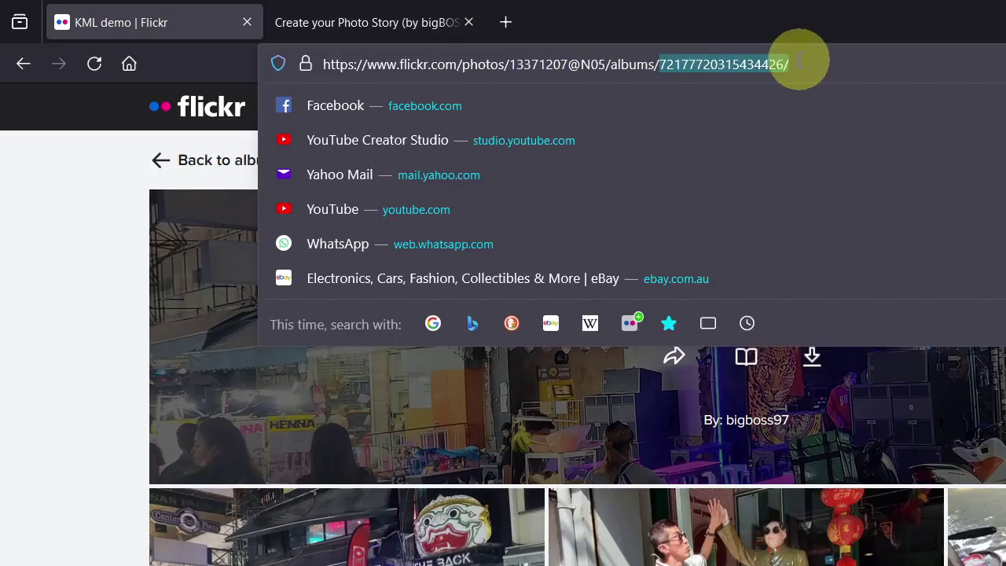
click(609, 414)
key(ctrl+v)
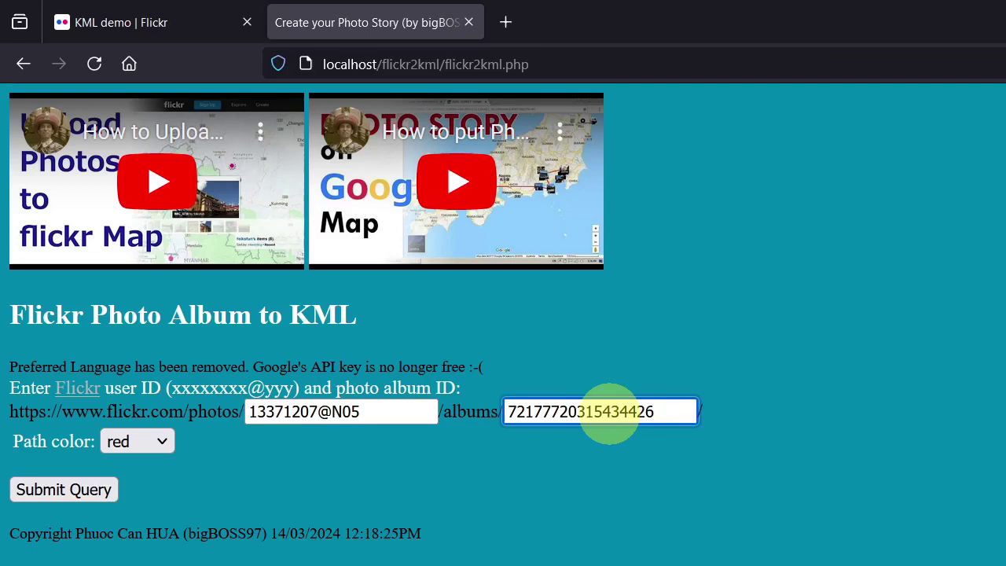
Step: Set the path color to green and submit the album query to generate the KML file
click(161, 442)
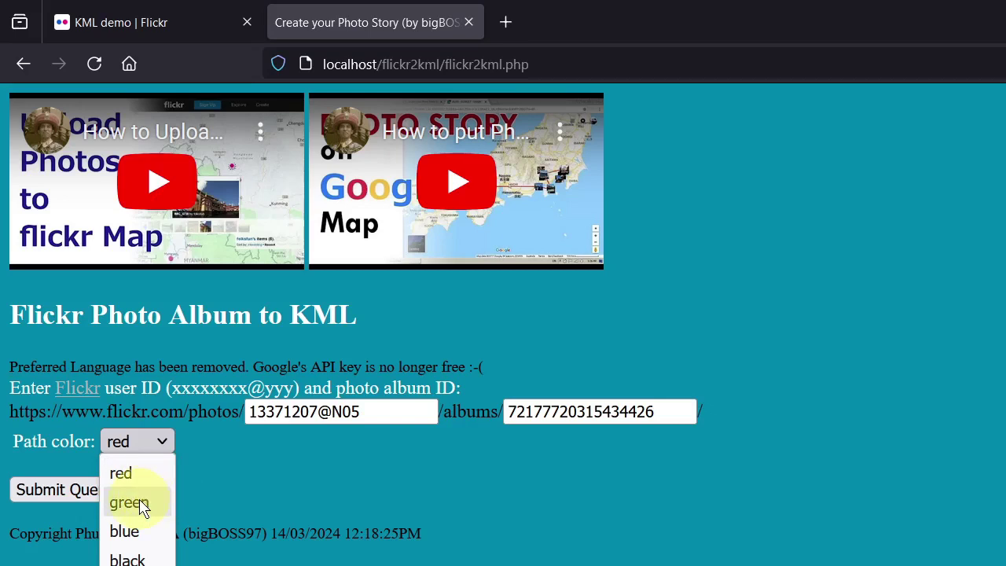
click(142, 506)
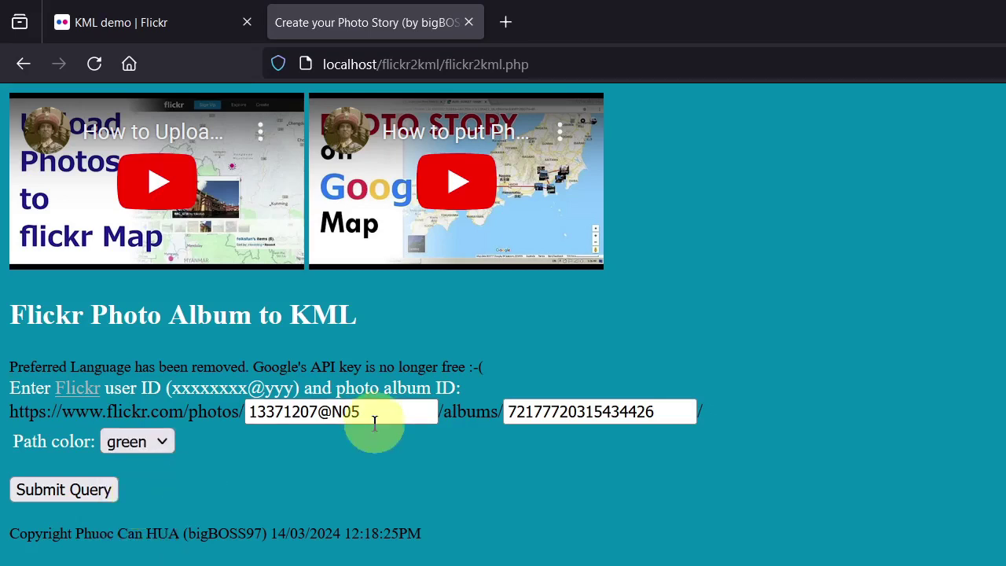
click(74, 489)
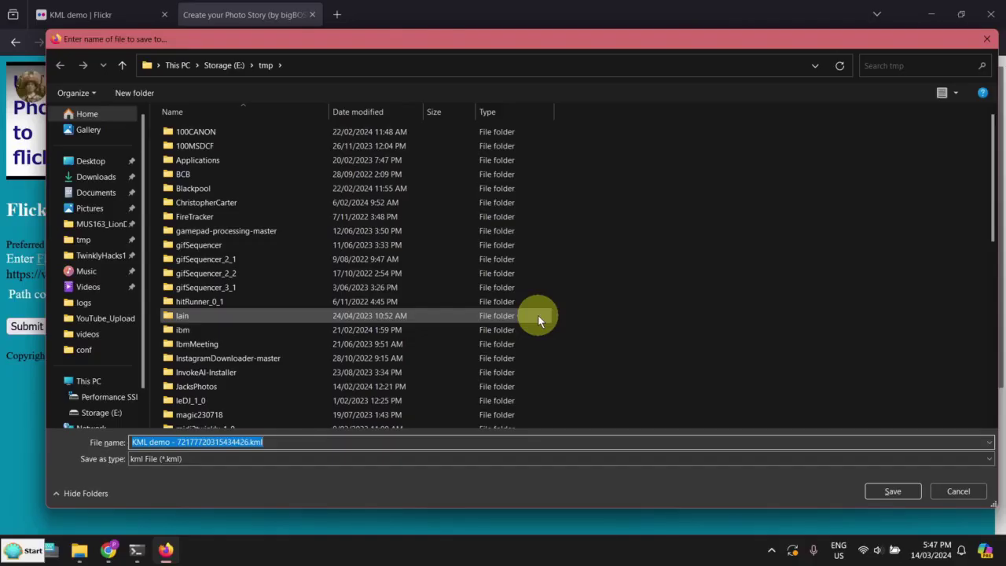
Step: Save the generated file in E:\tmp under its suggested name, KML demo - 72177720315434426.kml
click(169, 442)
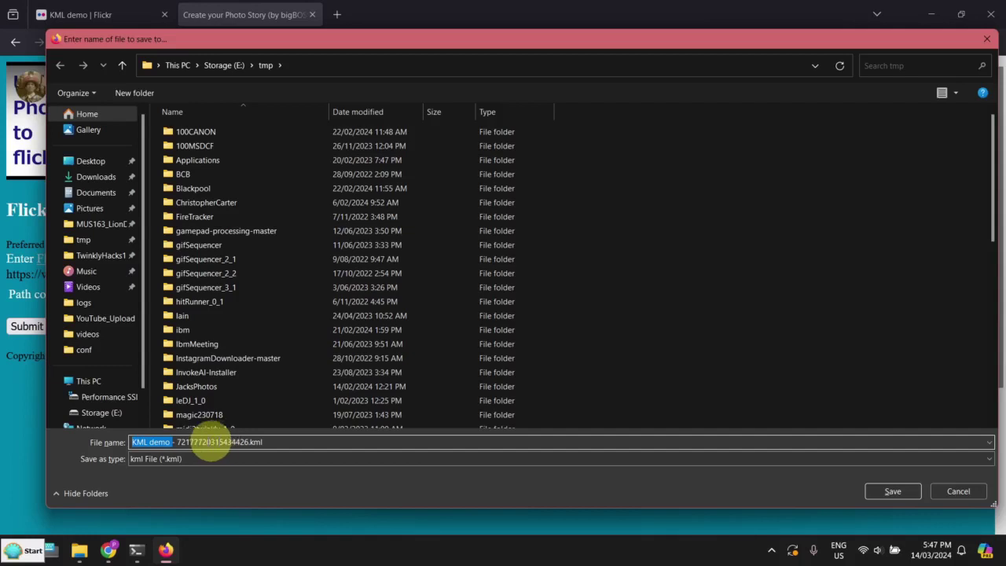
double_click(192, 441)
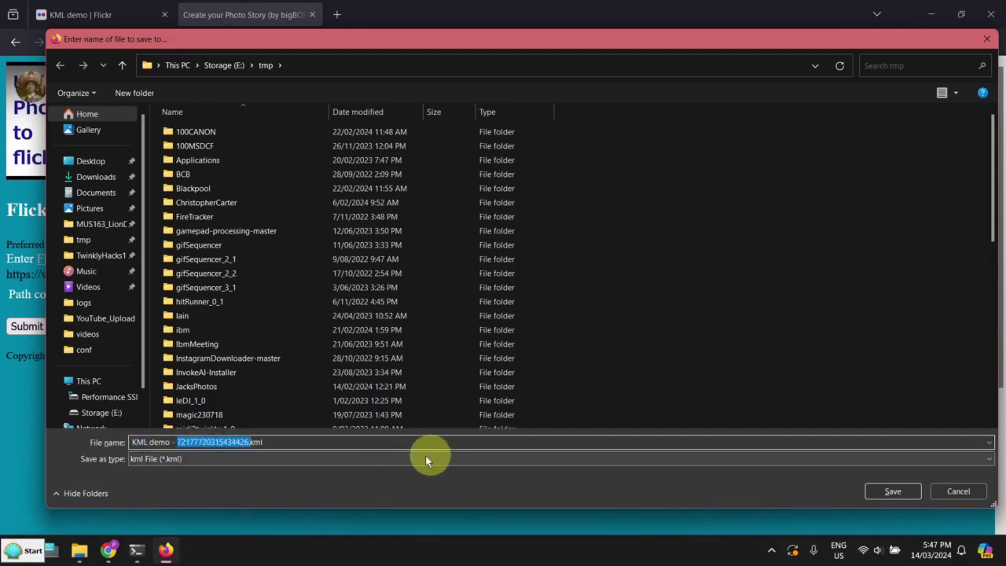
click(317, 442)
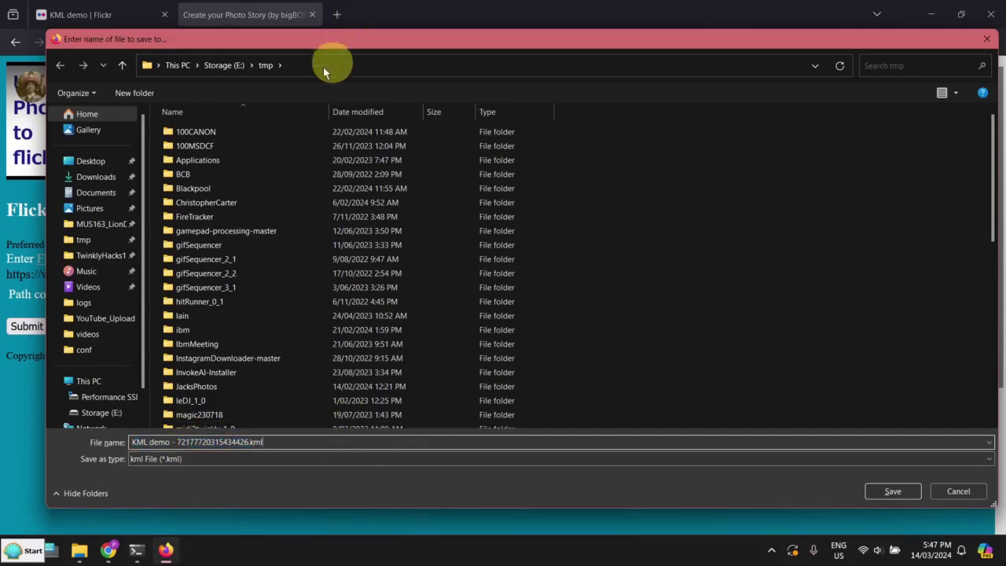
click(892, 491)
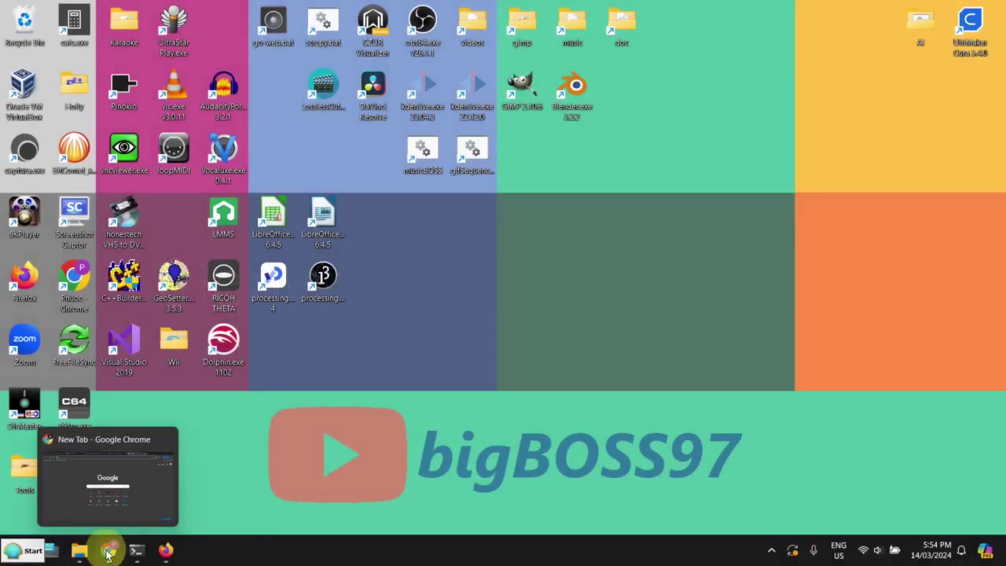
Step: Switch to Chrome and open Google Maps from the new tab page
click(108, 552)
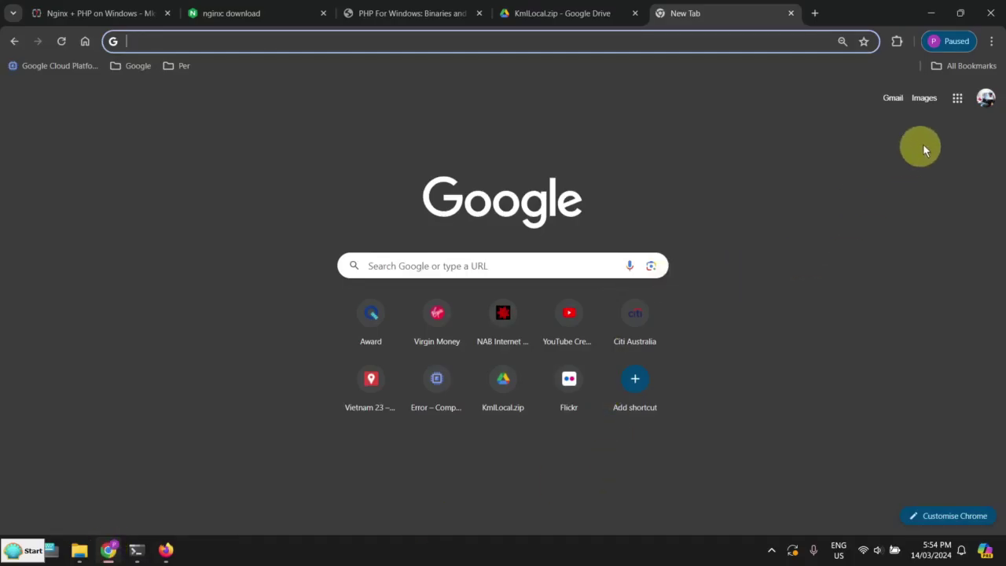
click(962, 102)
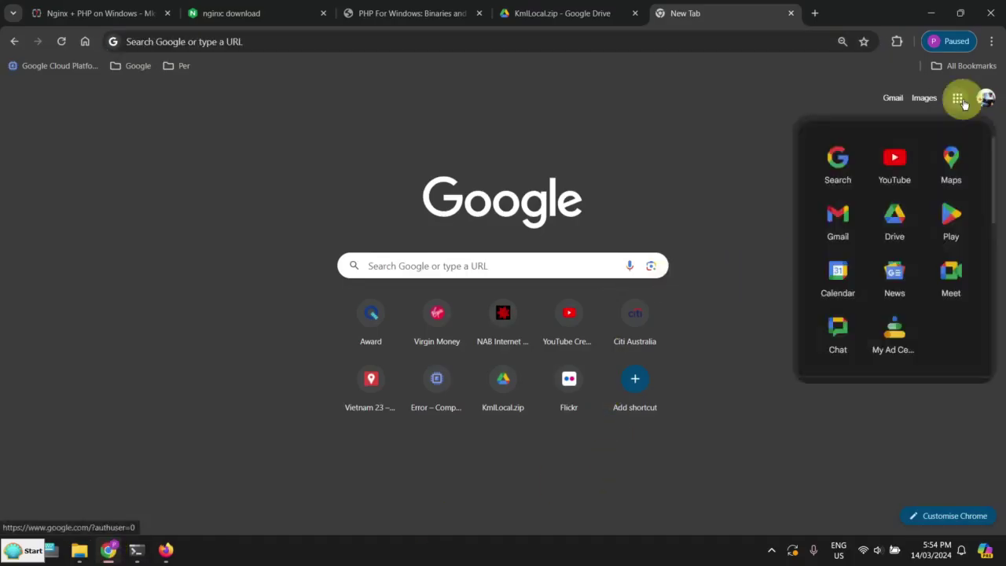
click(955, 171)
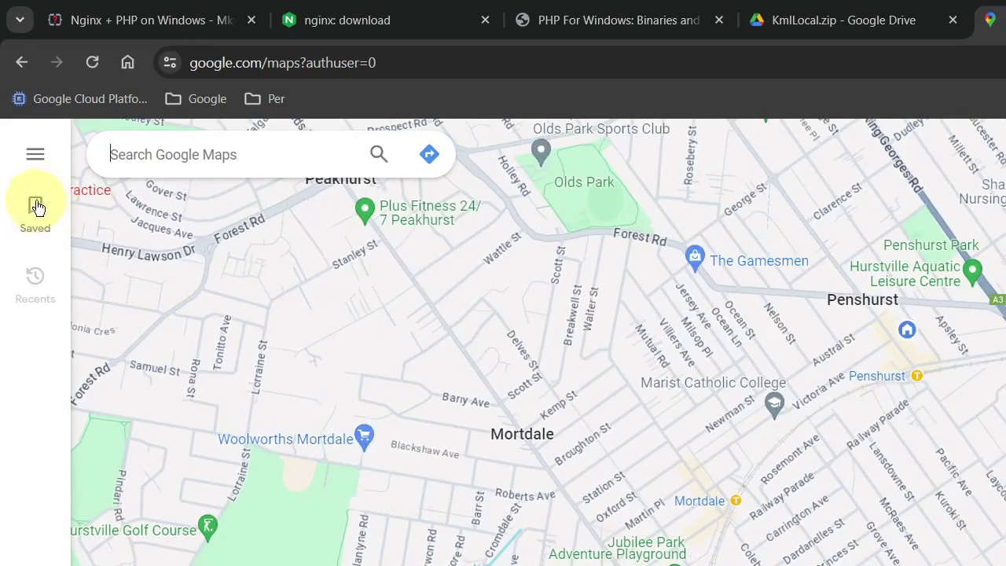
Step: Show the saved custom maps in Google Maps and create a new map
click(40, 212)
click(423, 233)
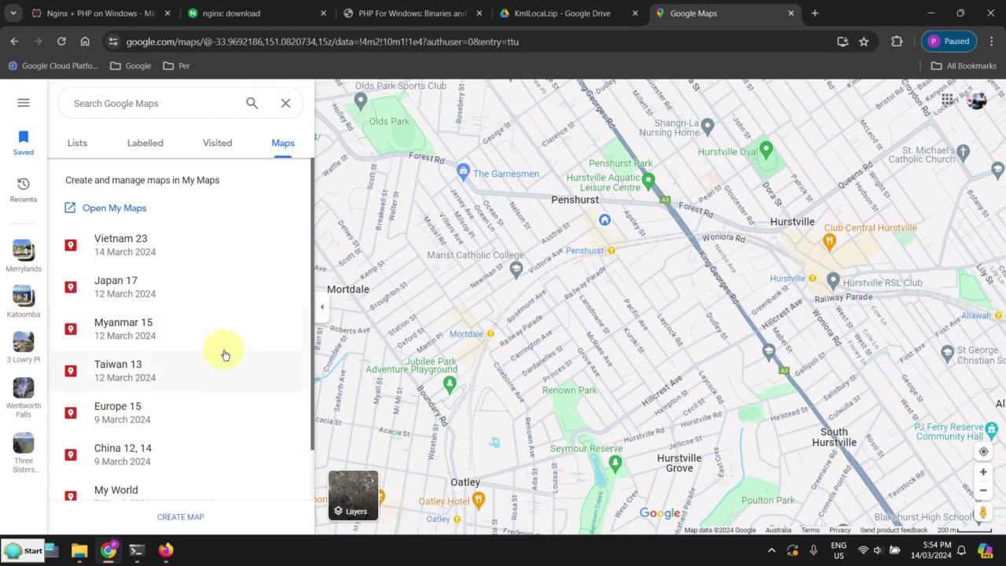
scroll(227, 365, down, 1)
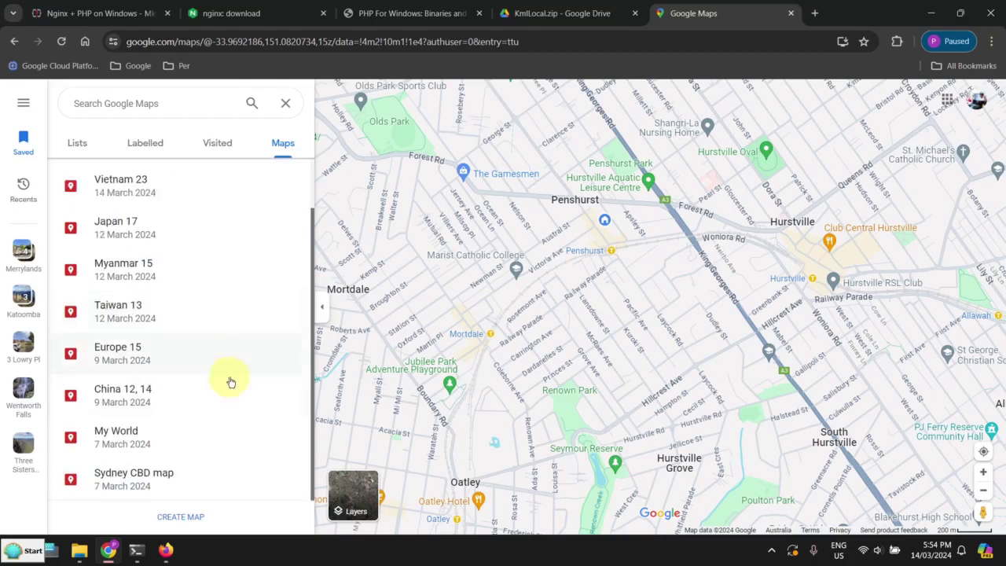
click(181, 517)
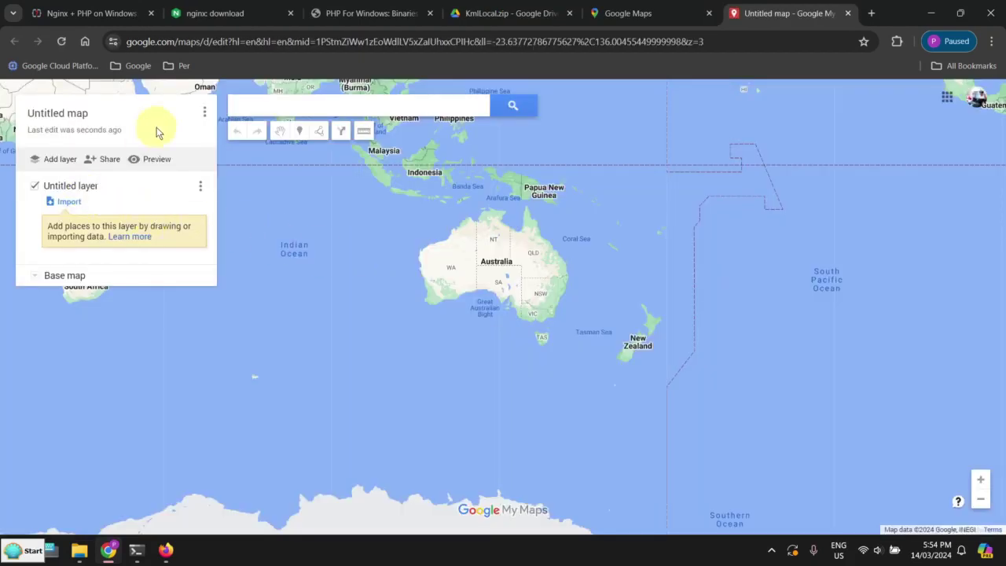
Step: Rename the untitled map as KML Demo and save the title
click(77, 114)
text(KML Demo)
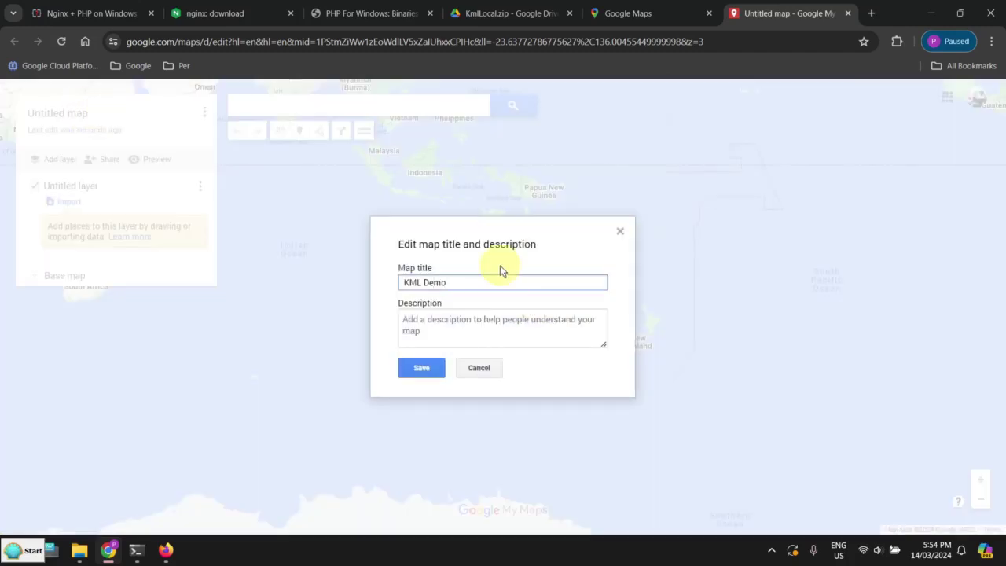
click(419, 367)
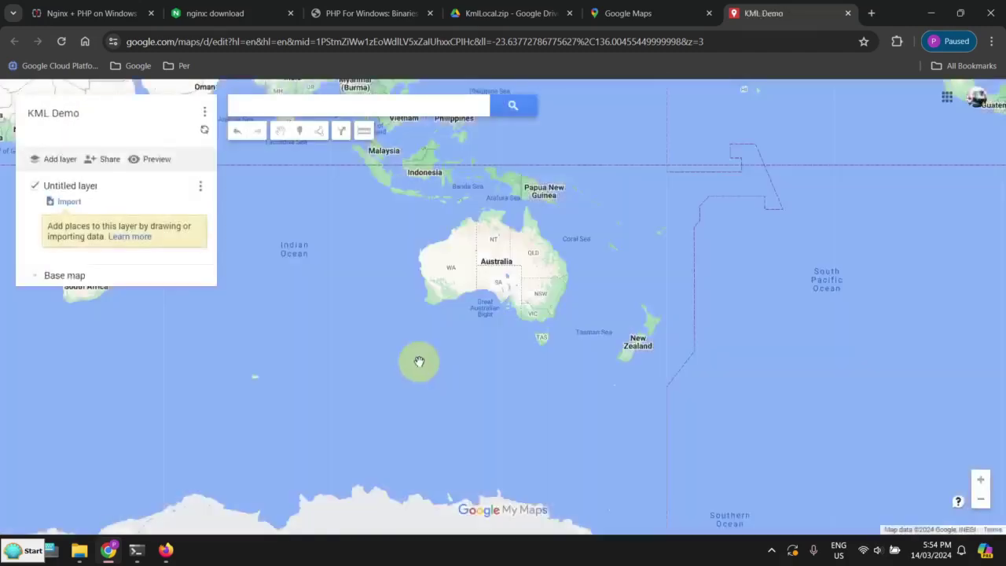
Step: Import the saved KML file from the tmp folder into the untitled layer of the KML Demo map
click(77, 203)
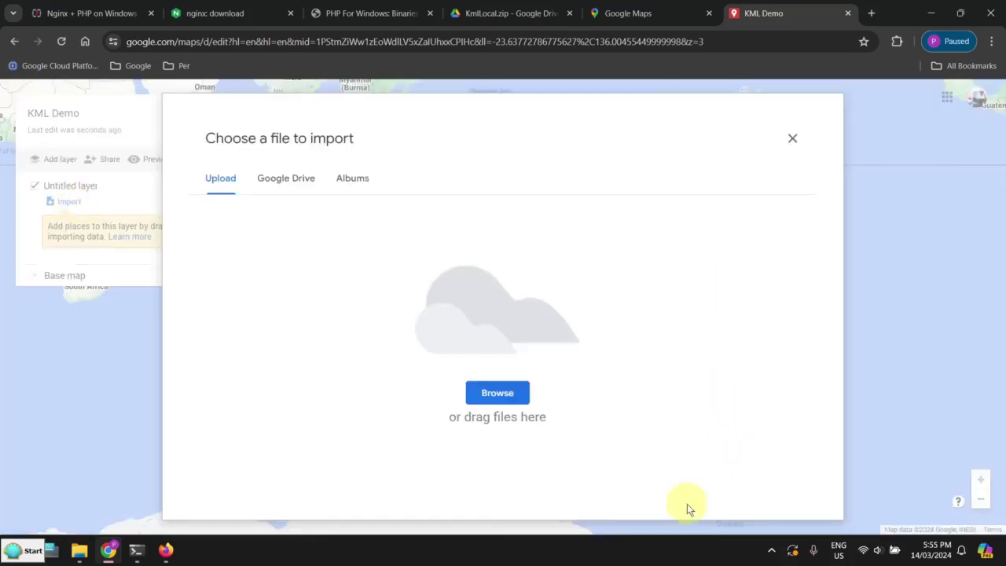
mouse_move(86, 547)
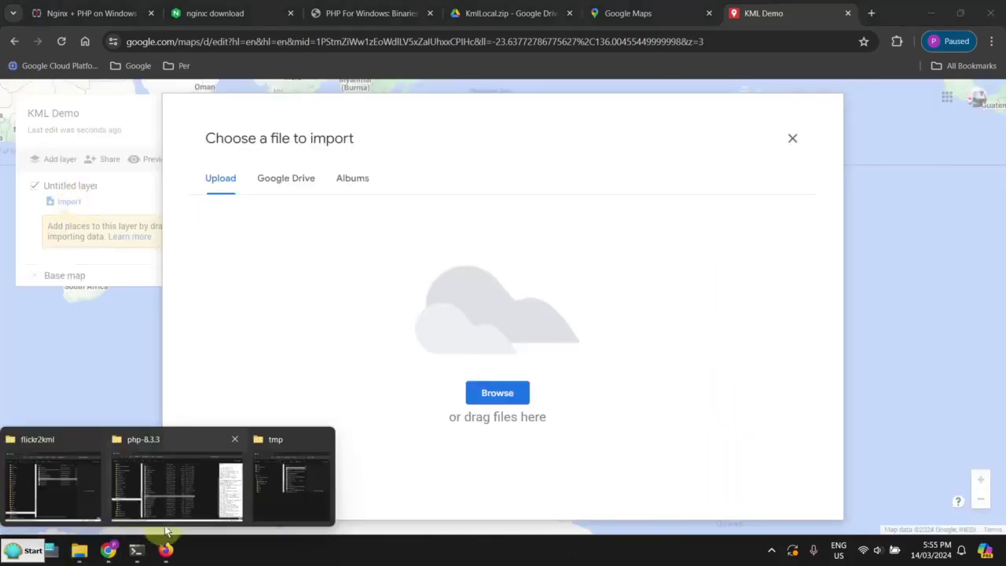
click(260, 495)
drag(741, 382, 330, 365)
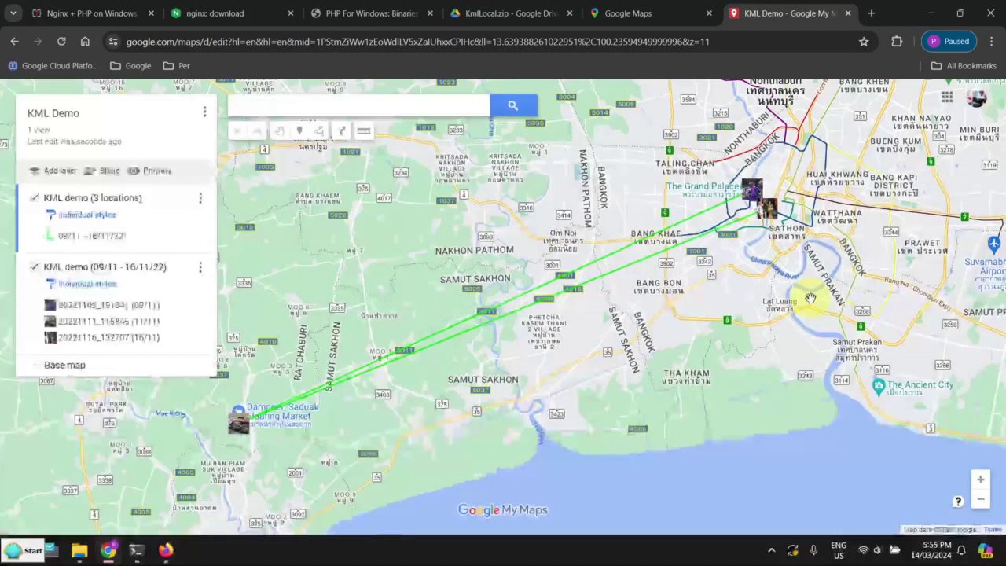
Step: Examine the imported photo markers and the green path between Bangkok and Damnoen Saduak Floating Market at different scales
scroll(595, 298, down, 1)
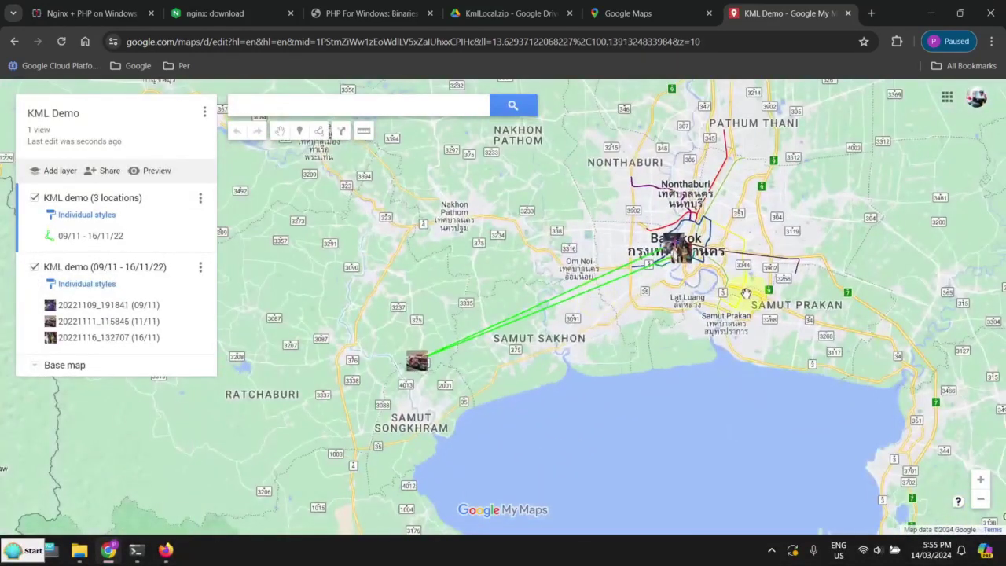
scroll(673, 291, down, 1)
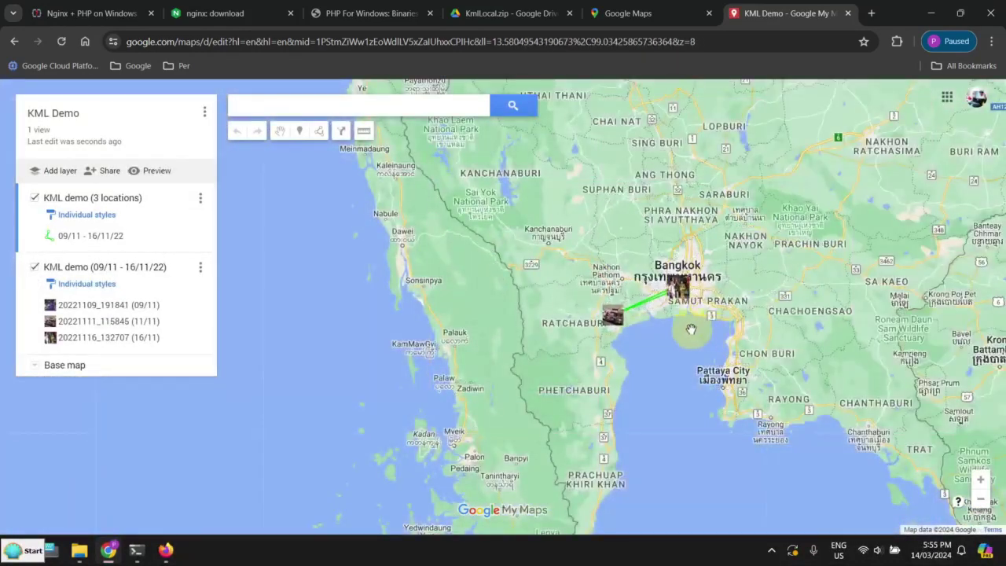
scroll(672, 251, up, 1)
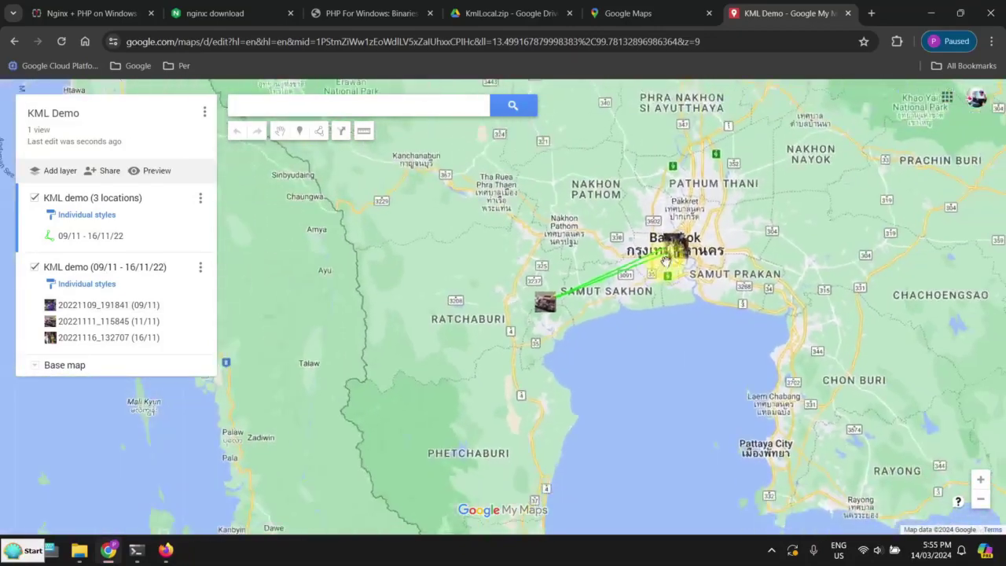
scroll(668, 263, up, 1)
scroll(427, 349, up, 3)
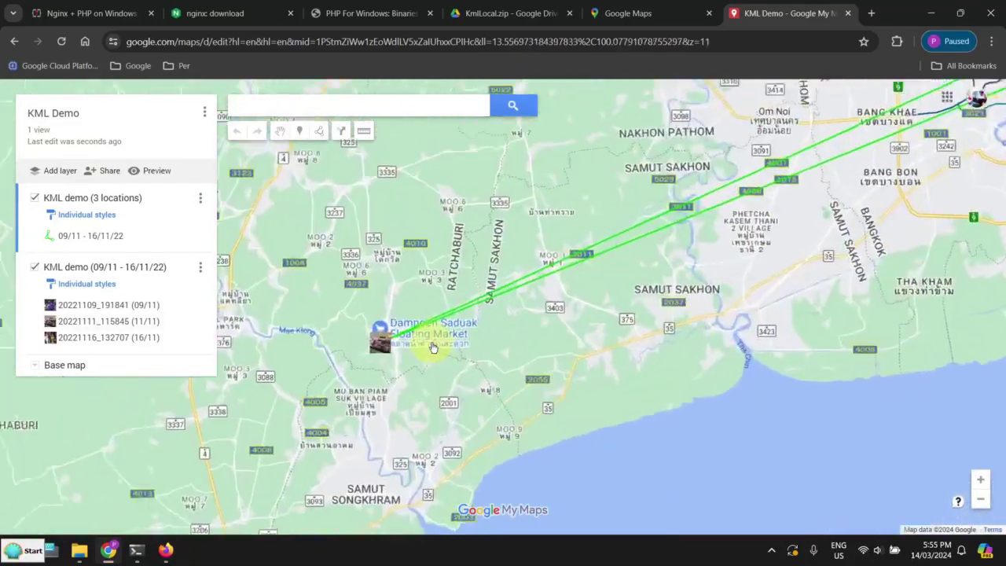
Step: View the photo details of the marker at Damnoen Saduak Floating Market and close them
scroll(546, 344, down, 1)
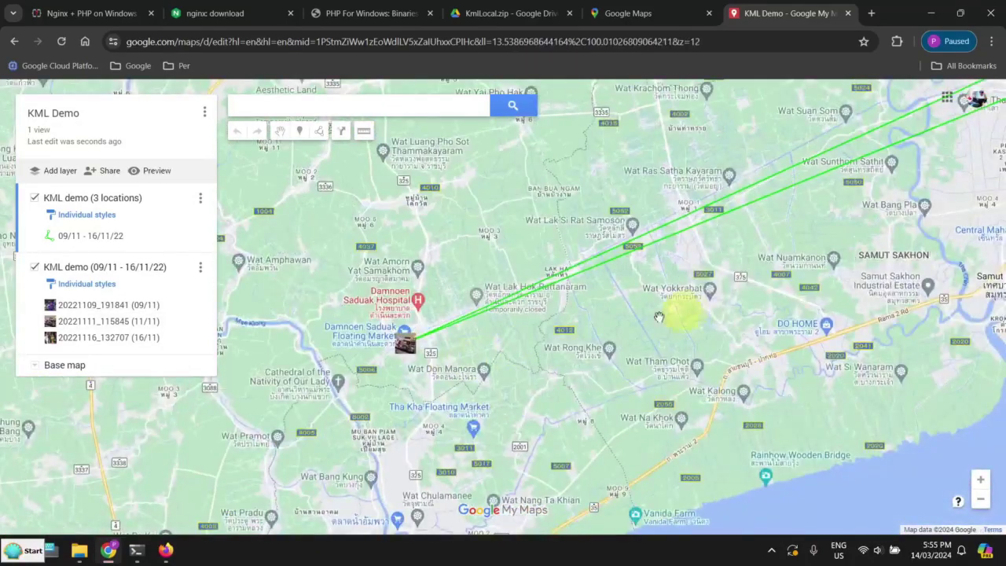
click(404, 353)
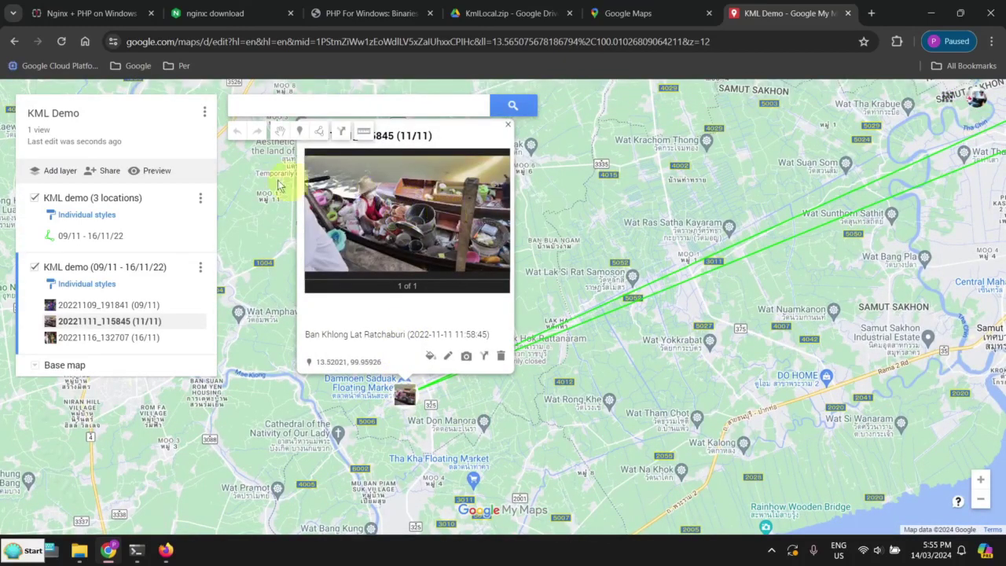
click(508, 125)
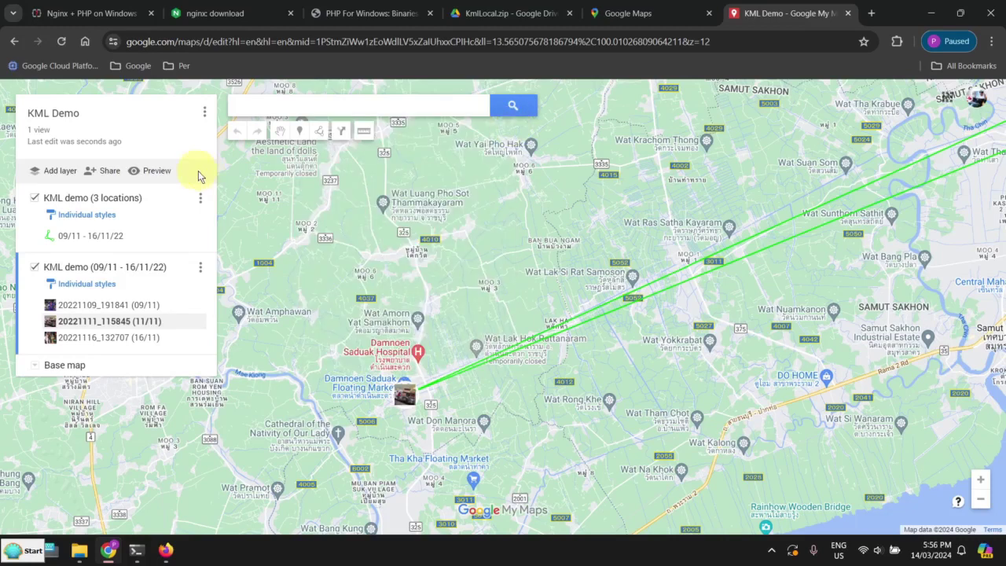
Step: Preview the map in view-only mode, viewing photo 20221116_132707 full size and the details of photo 20221111_115845
click(157, 171)
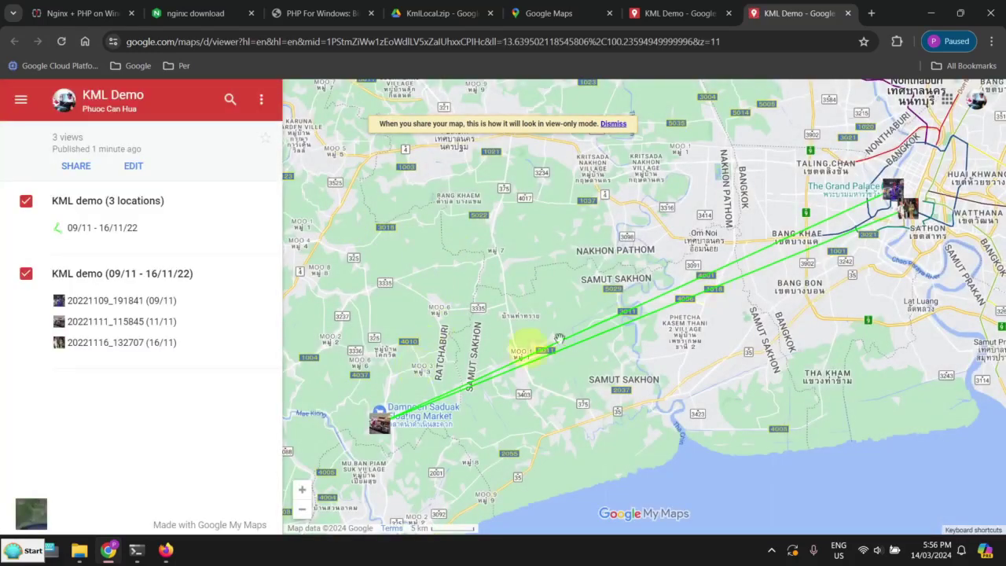
click(907, 208)
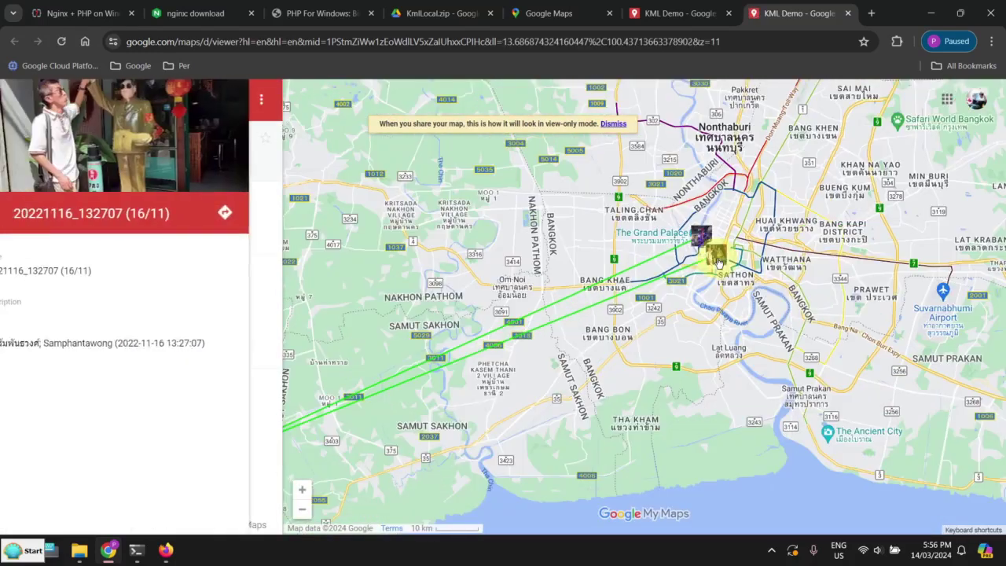
click(173, 145)
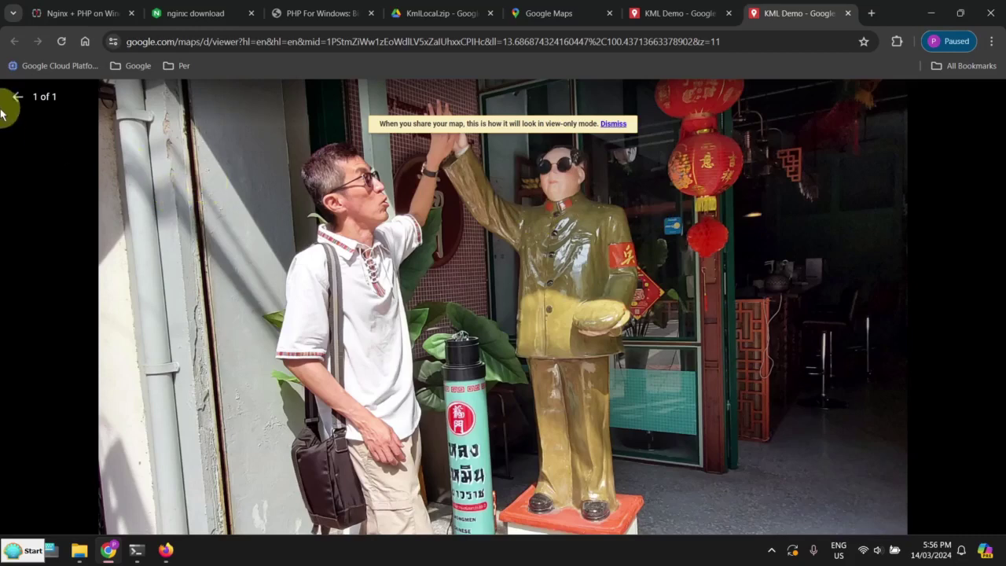
click(9, 98)
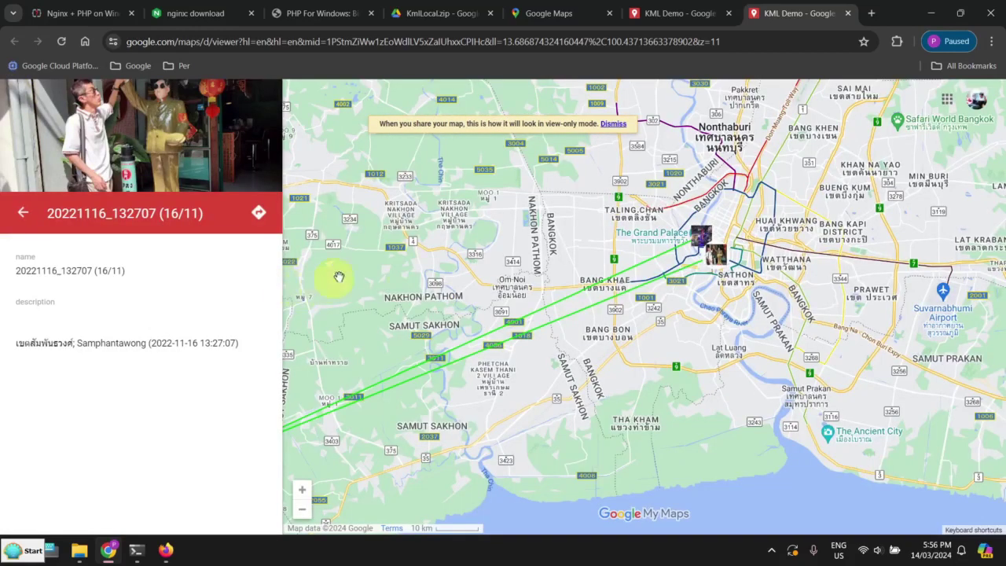
click(23, 212)
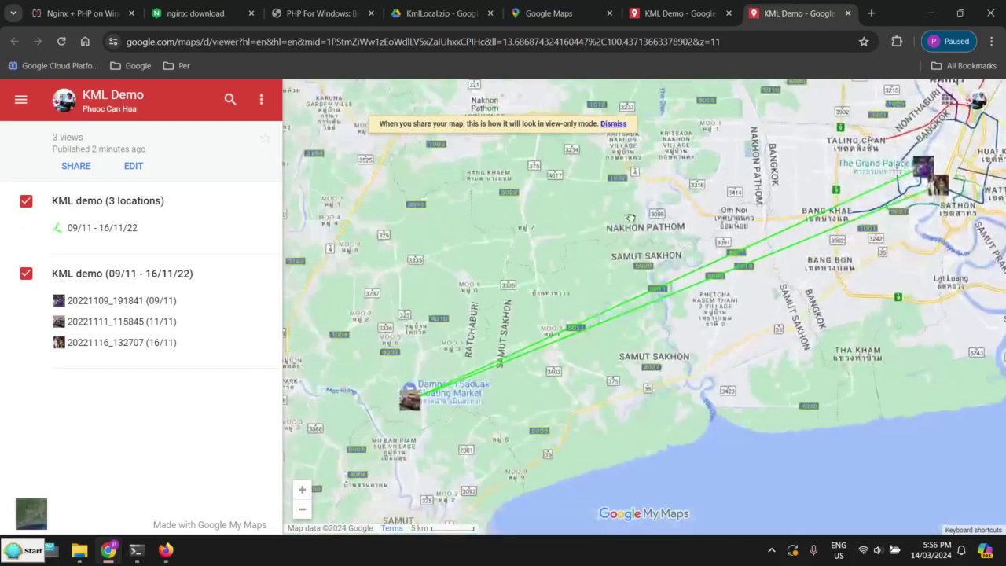
click(409, 405)
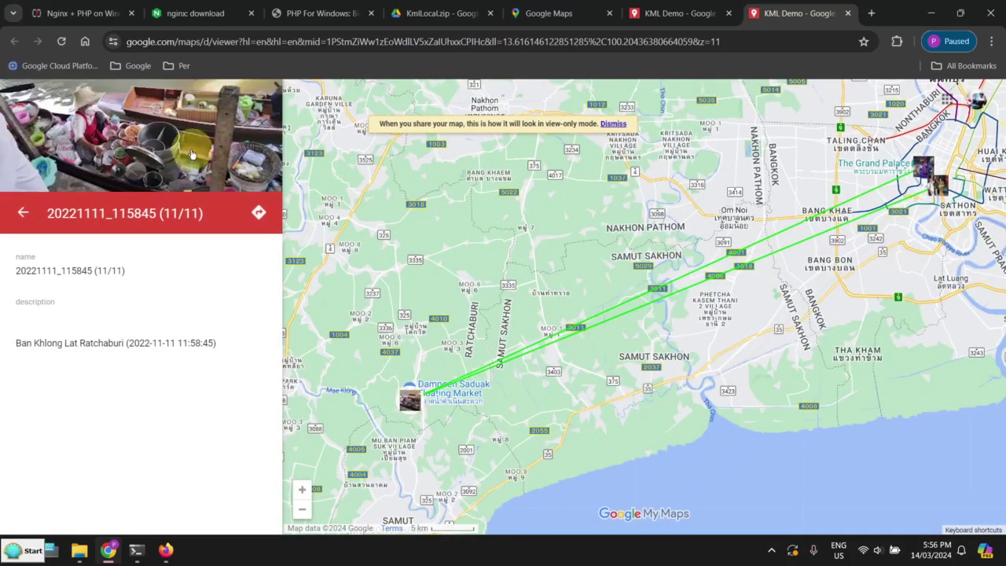
click(21, 212)
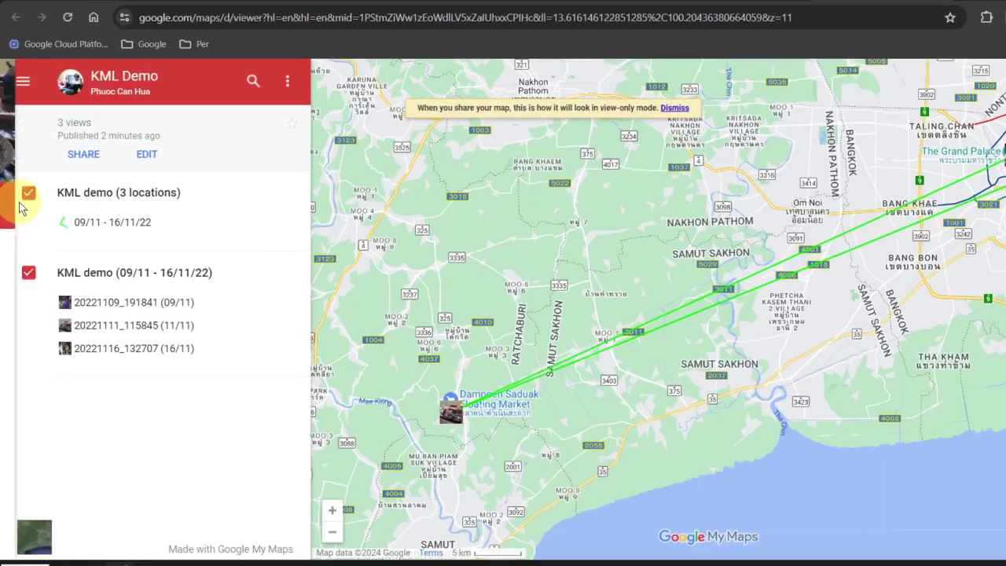
Step: Set the KML Demo map's general access to Anyone with the link and choose to share the map via Facebook
click(99, 132)
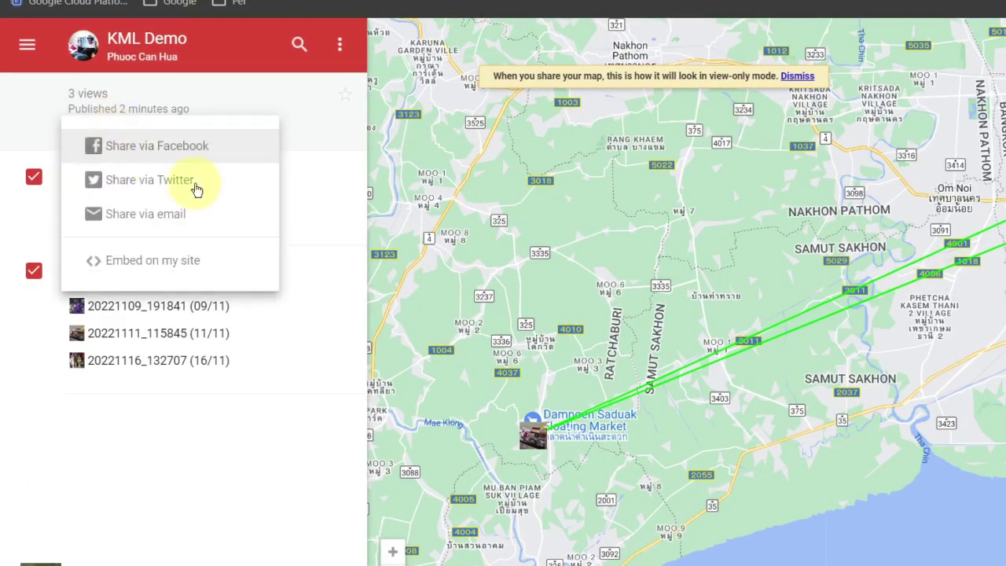
click(245, 149)
click(823, 365)
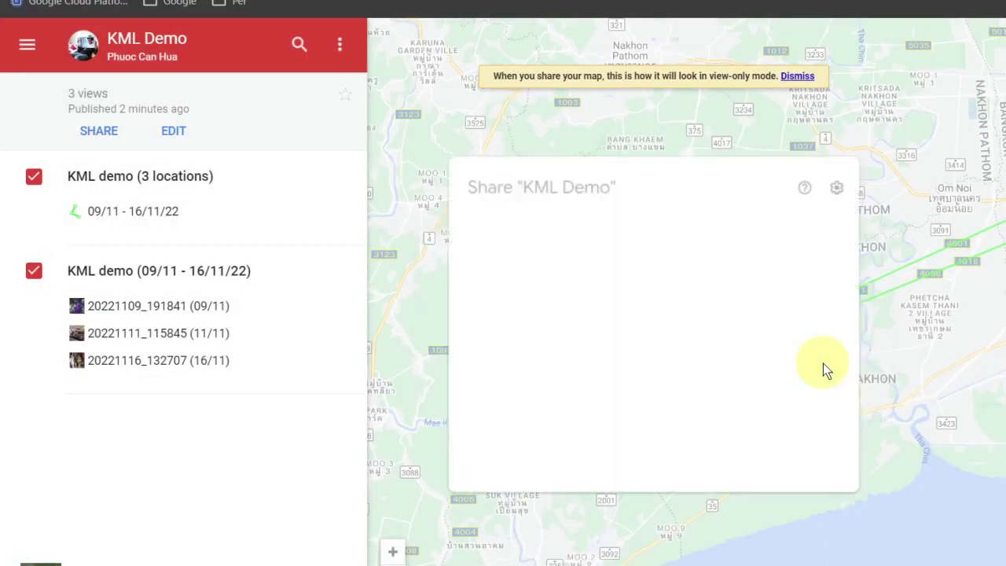
click(565, 385)
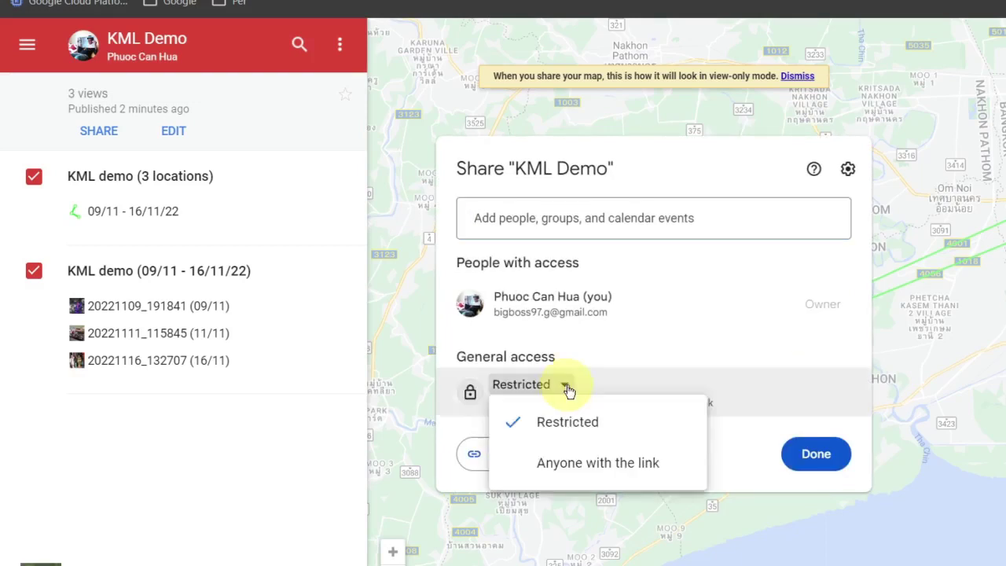
click(630, 466)
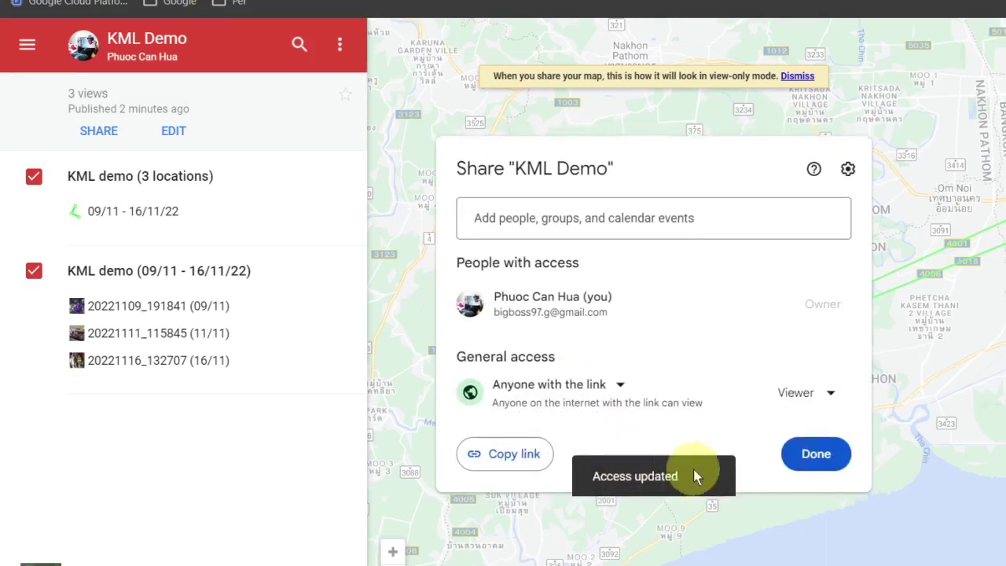
click(816, 454)
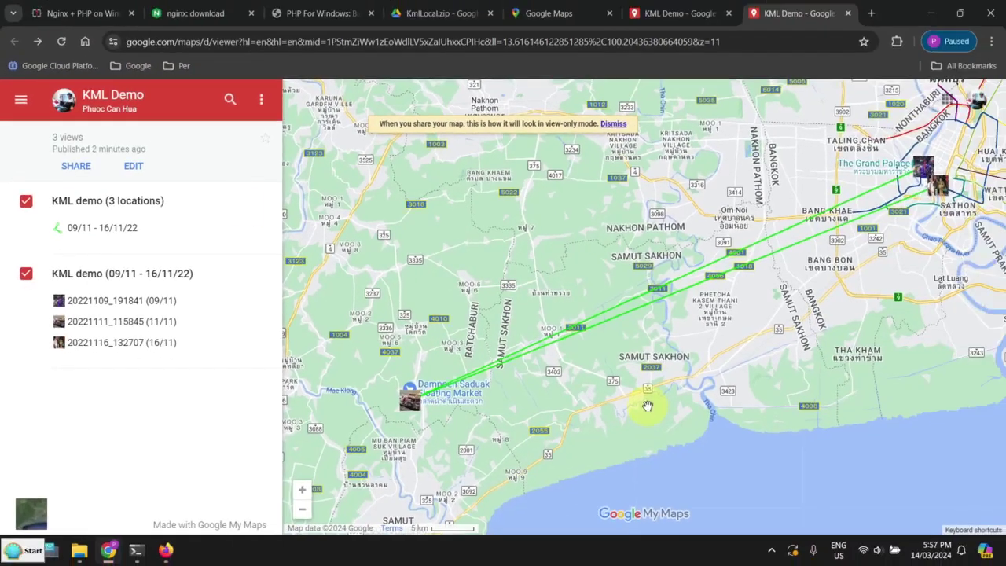
click(76, 167)
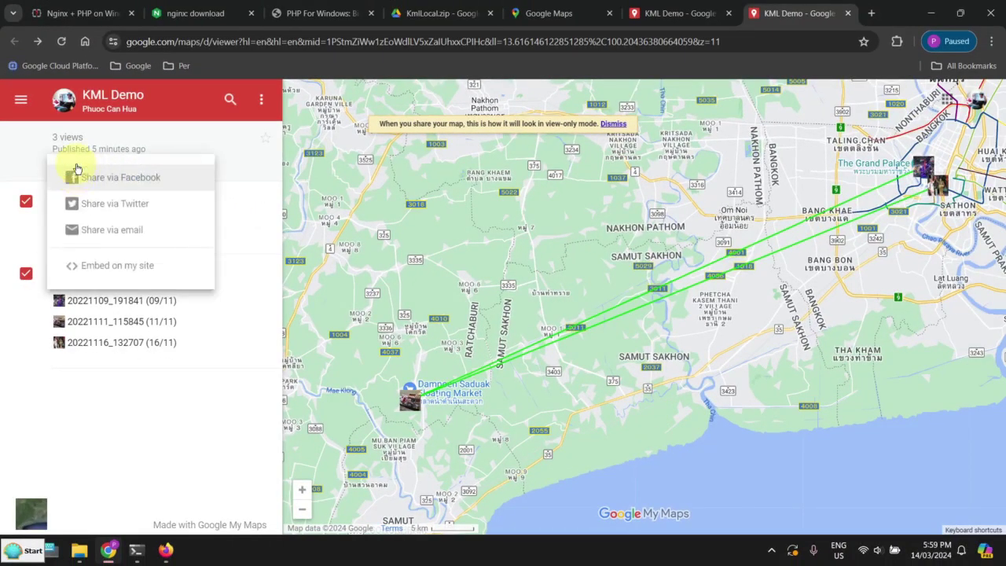
click(107, 179)
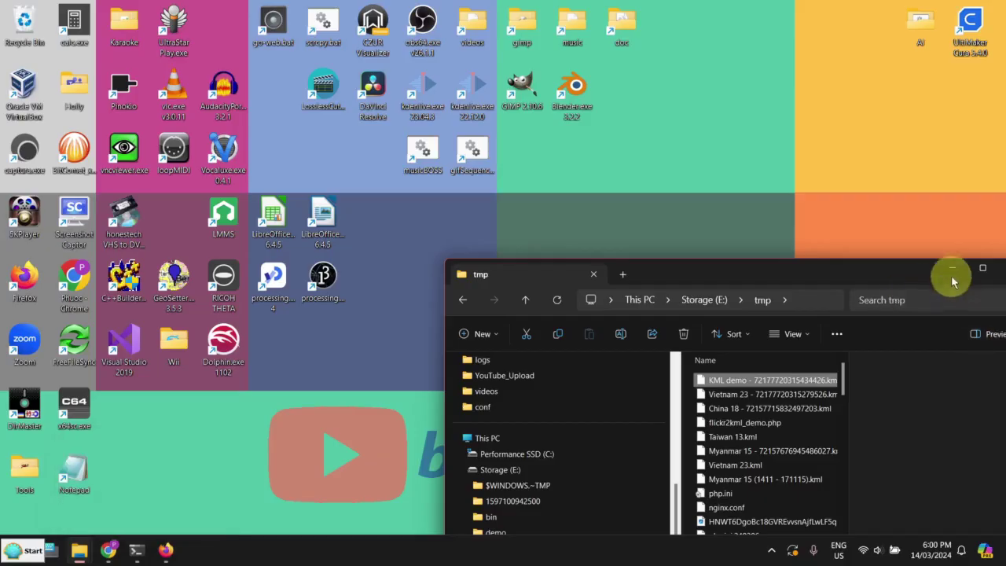
Step: Switch to the command window and interrupt php-cgi, declining to terminate the batch job so that it also kills nginx
click(932, 275)
click(136, 550)
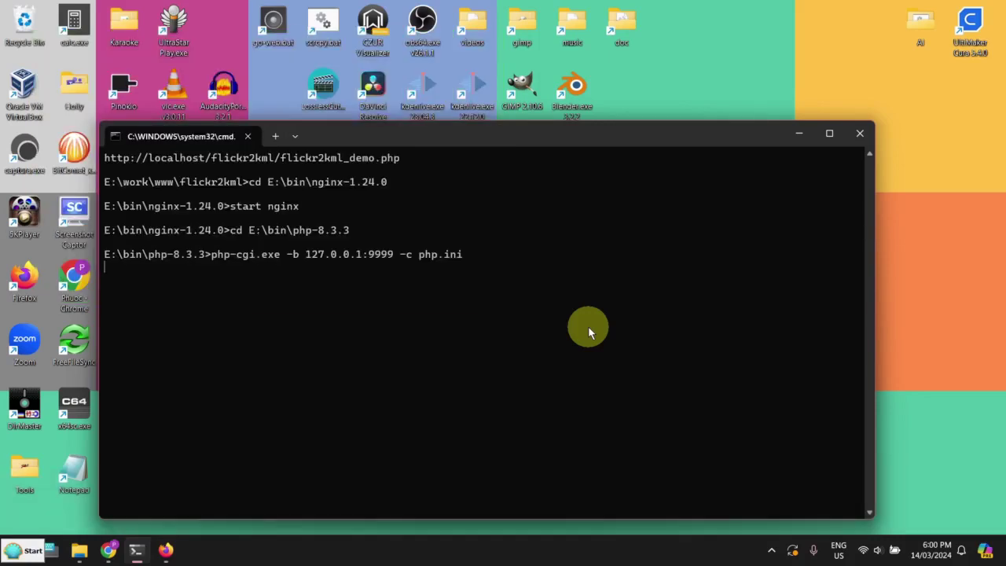
key(ctrl+c)
text(n)
key(Return)
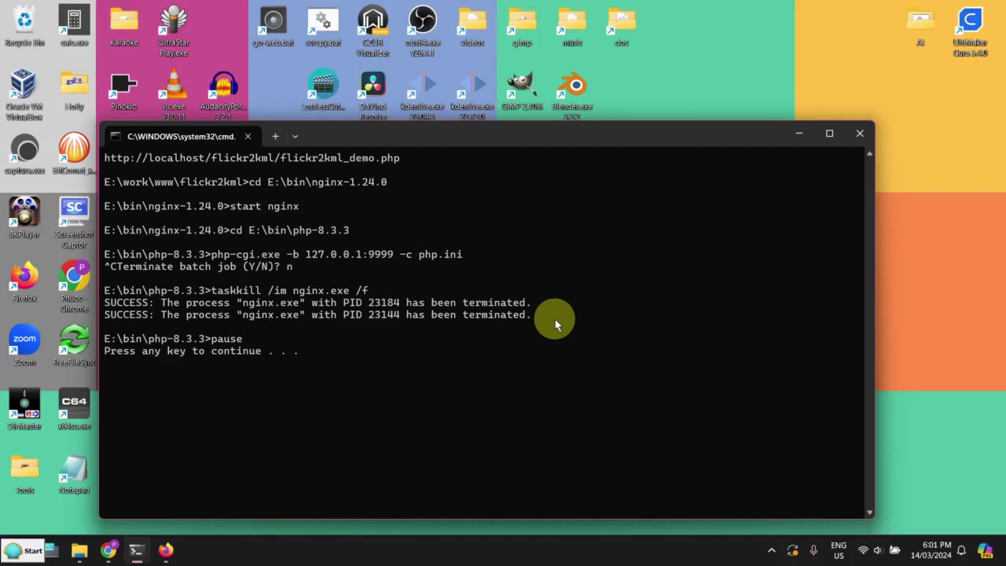